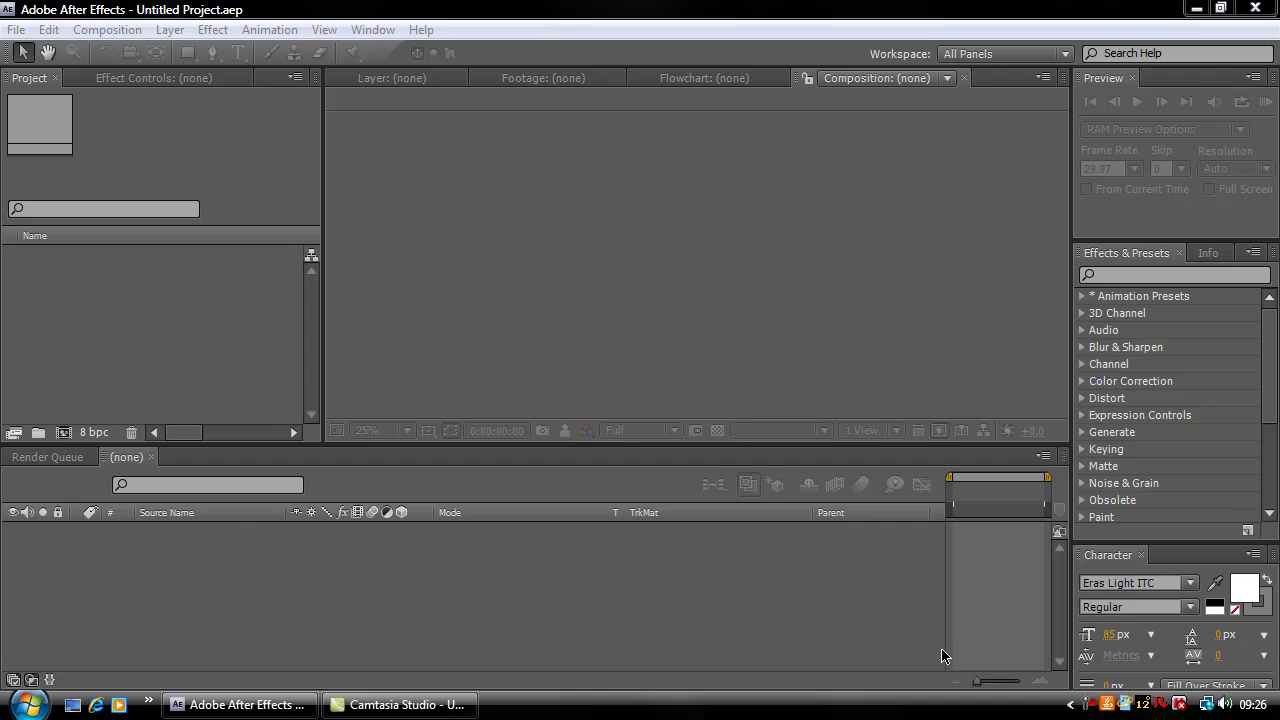
# Step: Import the tutclip 2.wmv video from the Desktop into the project
pyautogui.click(14, 30)
pyautogui.moveTo(48, 30)
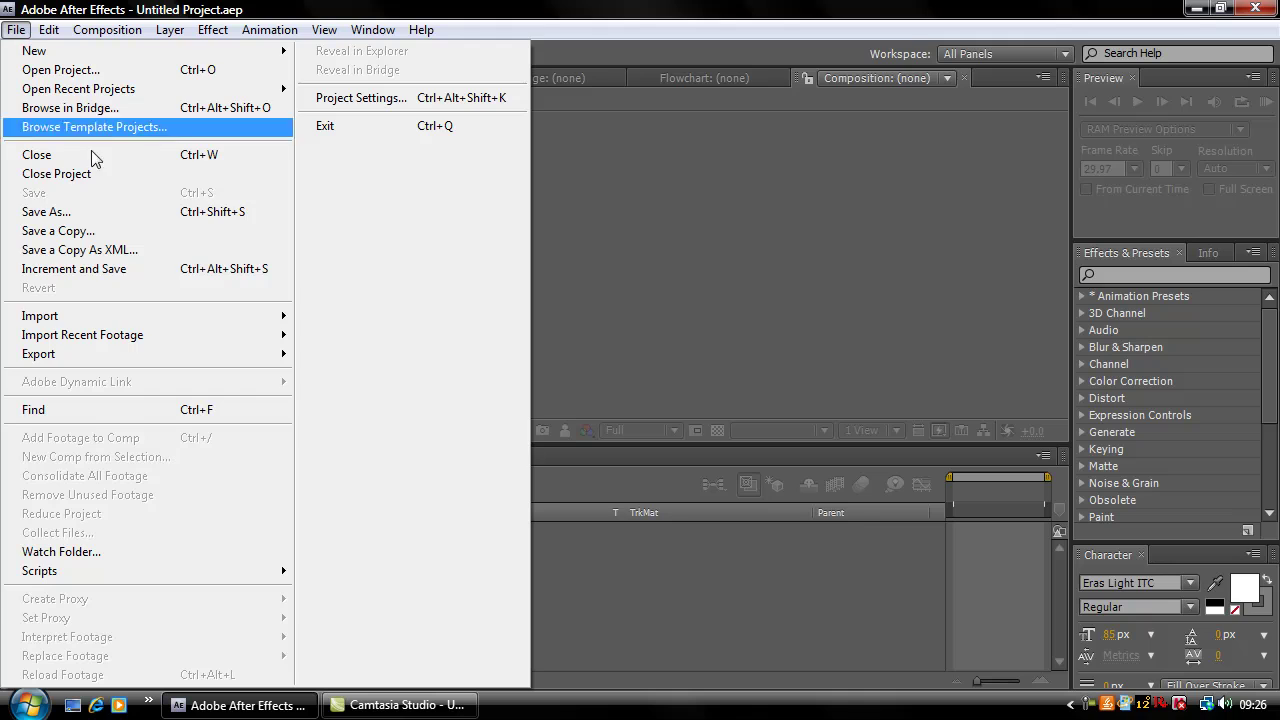
pyautogui.moveTo(186, 320)
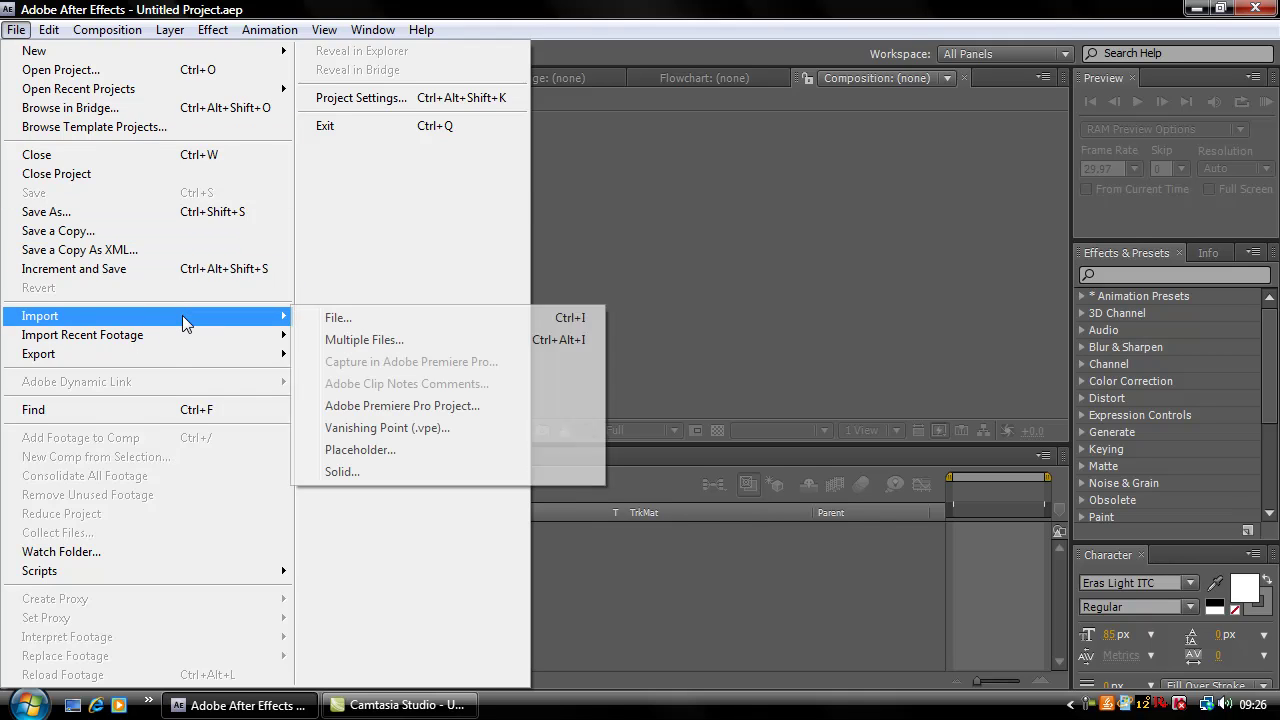
pyautogui.click(337, 318)
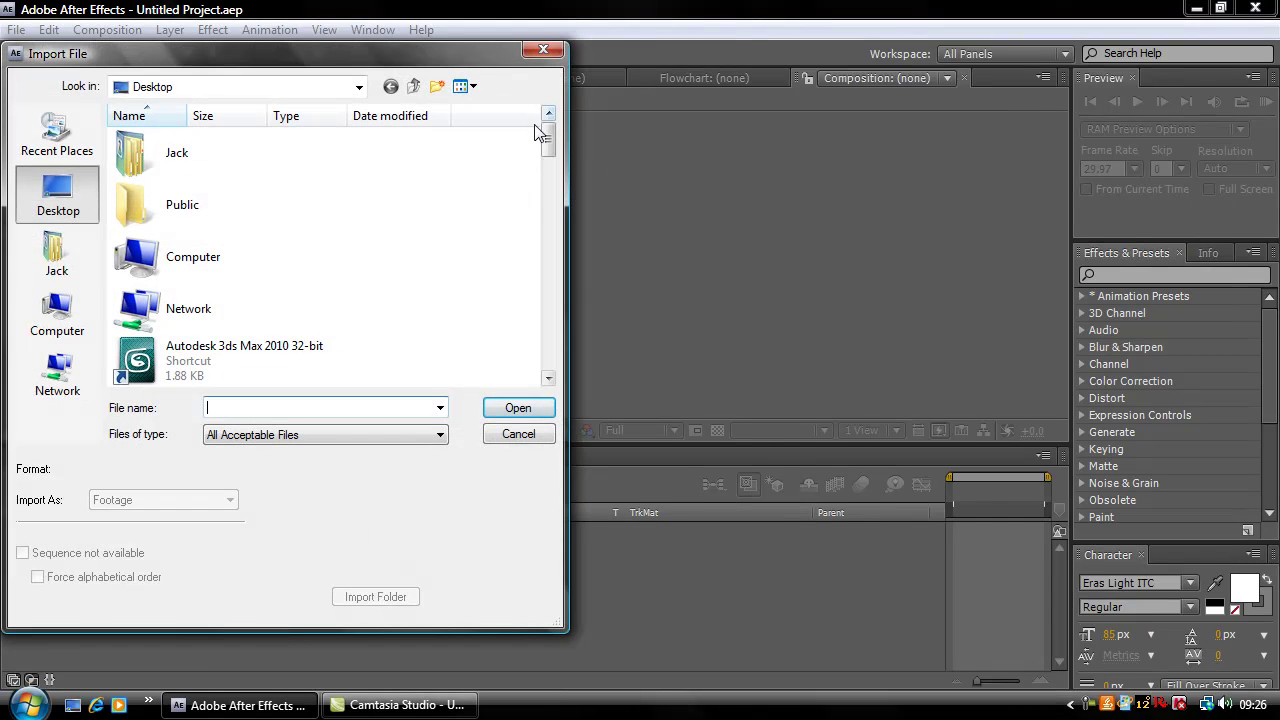
pyautogui.moveTo(549, 145); pyautogui.dragTo(417, 329)
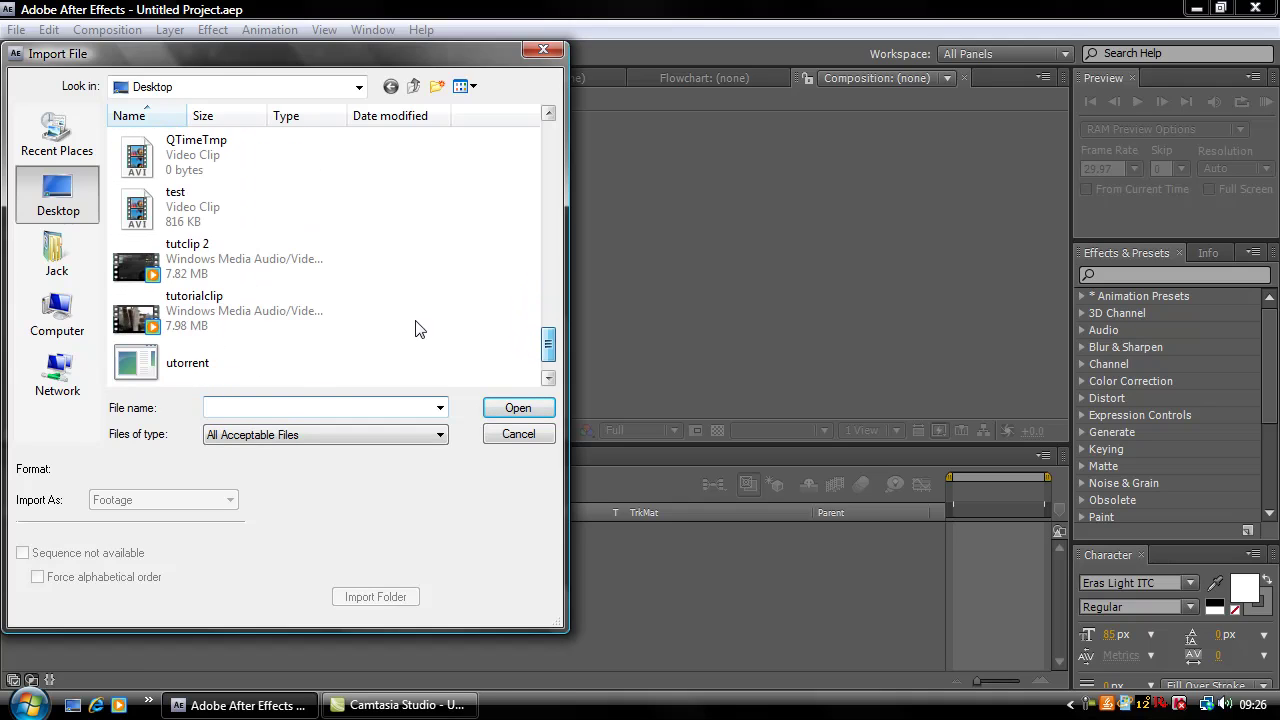
pyautogui.click(250, 278)
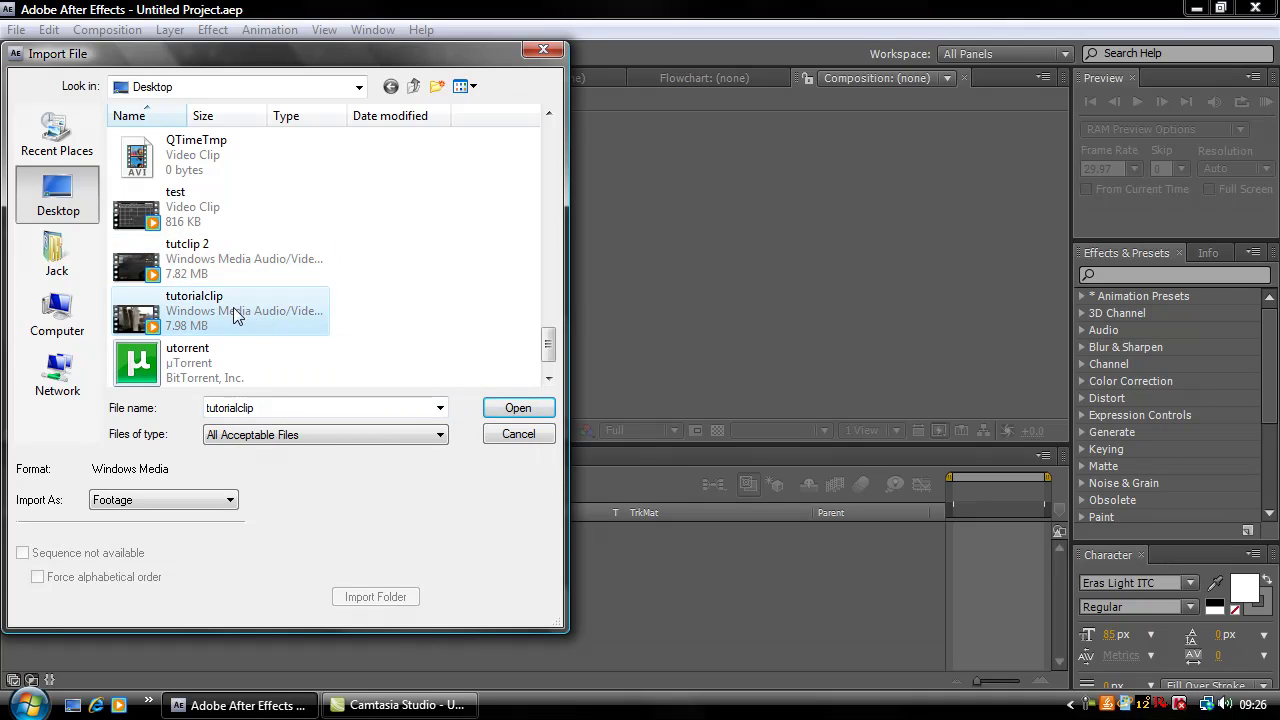
pyautogui.click(232, 312)
pyautogui.click(218, 285)
pyautogui.click(517, 408)
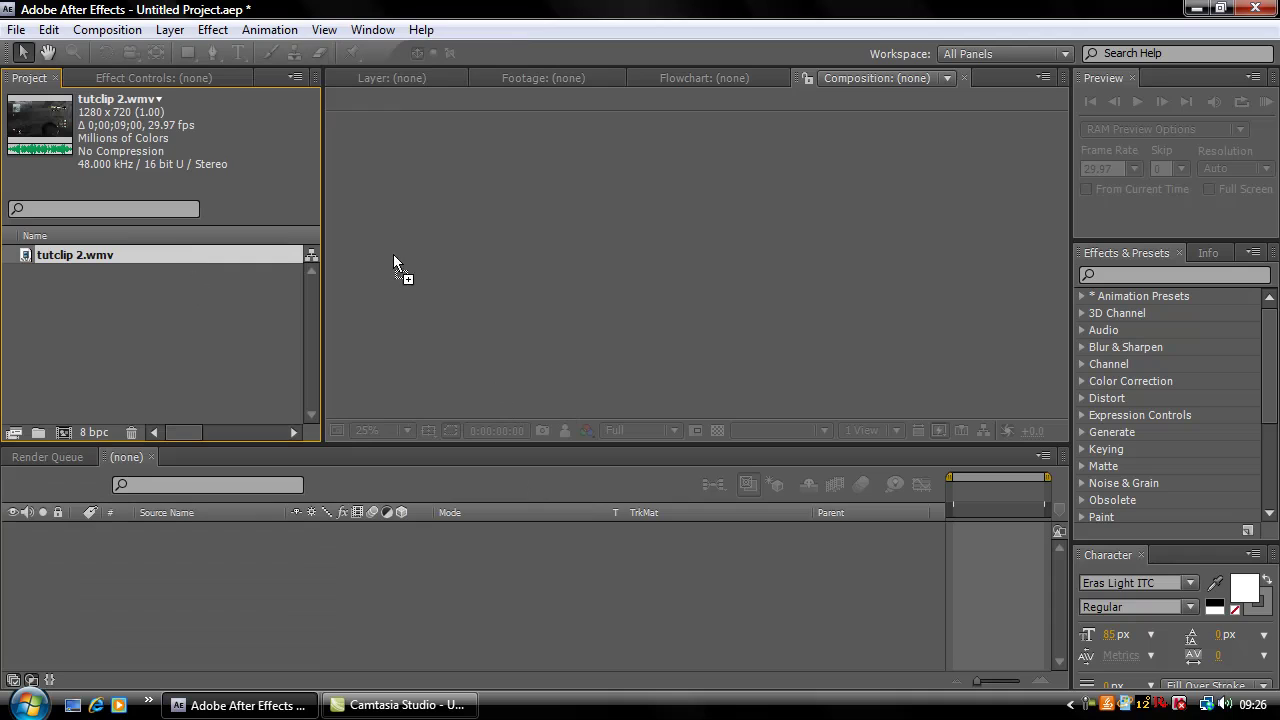
# Step: Create a tutclip 2 composition at 33.3% magnification, go to 0;00;01;15, and make the layer 3D
pyautogui.moveTo(393, 262); pyautogui.dragTo(730, 263)
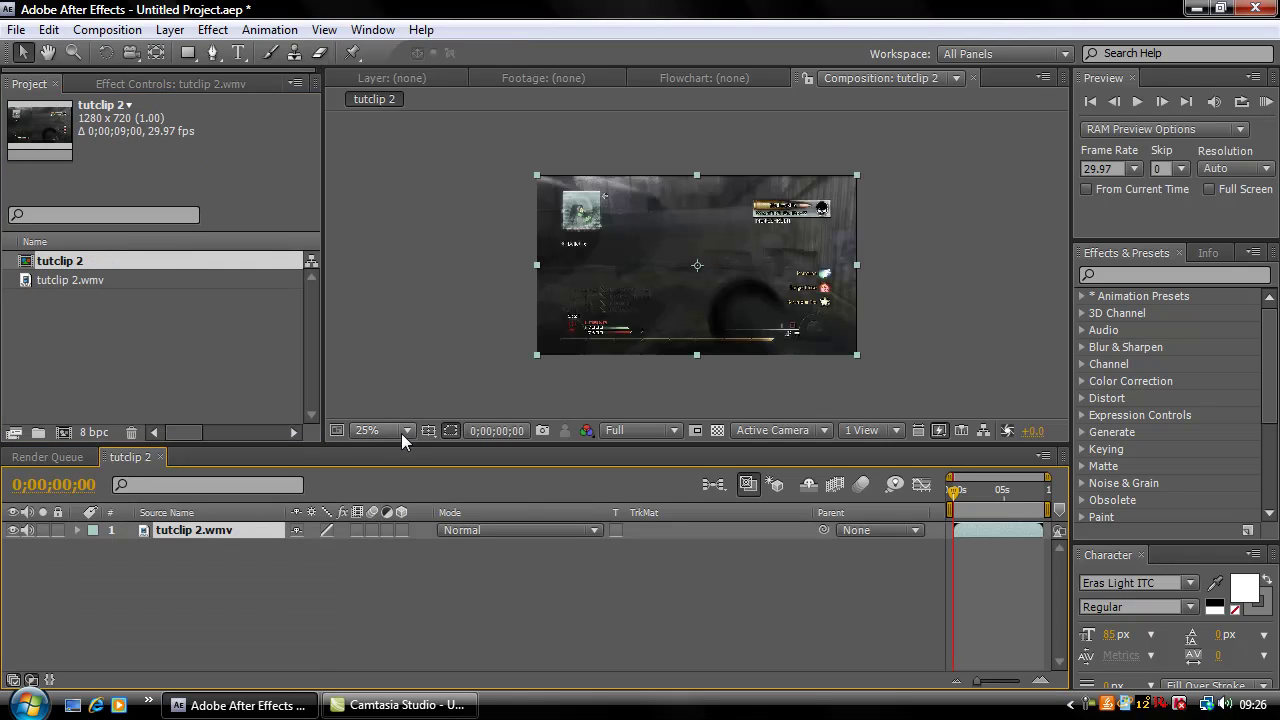
pyautogui.click(403, 431)
pyautogui.click(392, 236)
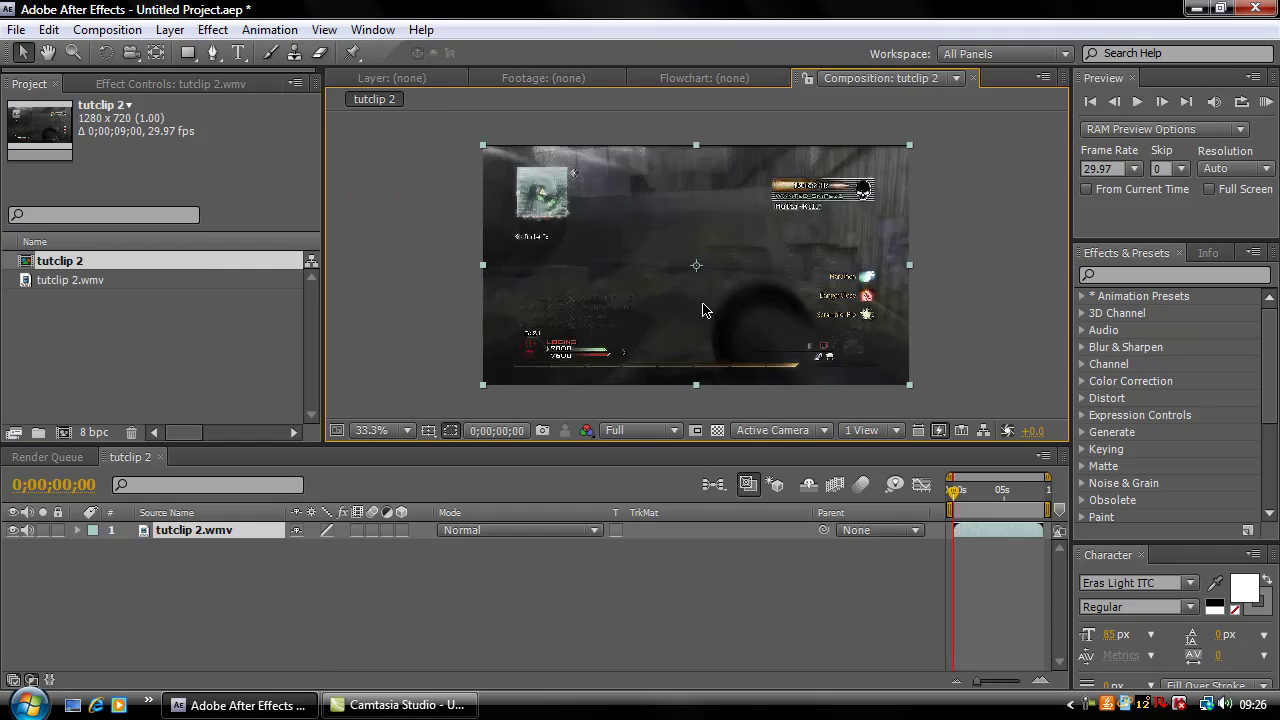
pyautogui.click(968, 494)
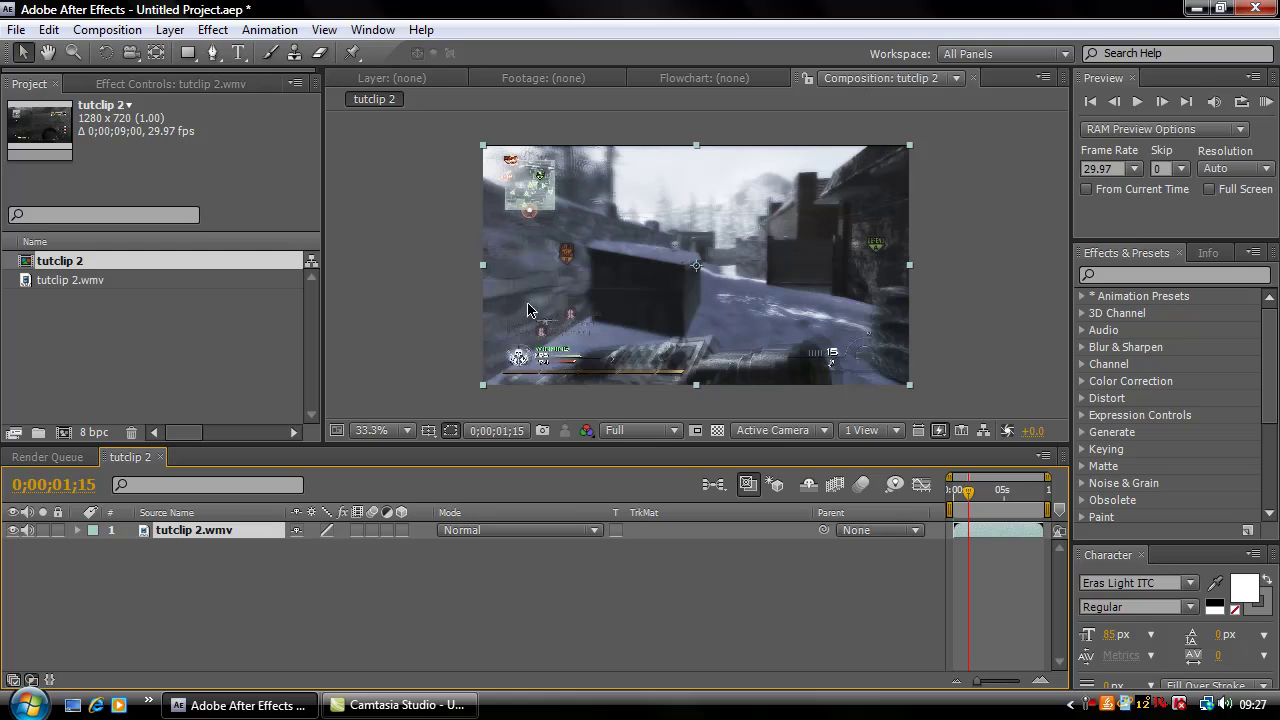
pyautogui.click(401, 530)
# Step: Add a pale cyan Point light, Light 1, at 1792% intensity
pyautogui.click(169, 29)
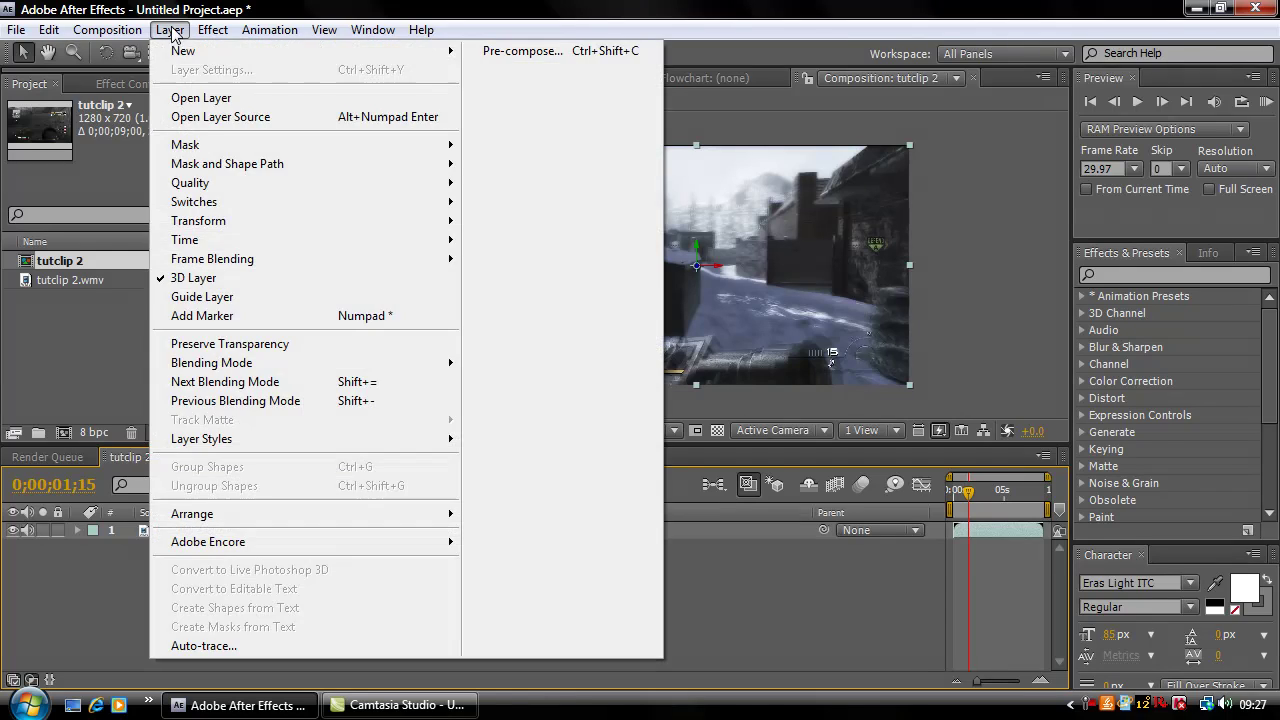
pyautogui.click(615, 96)
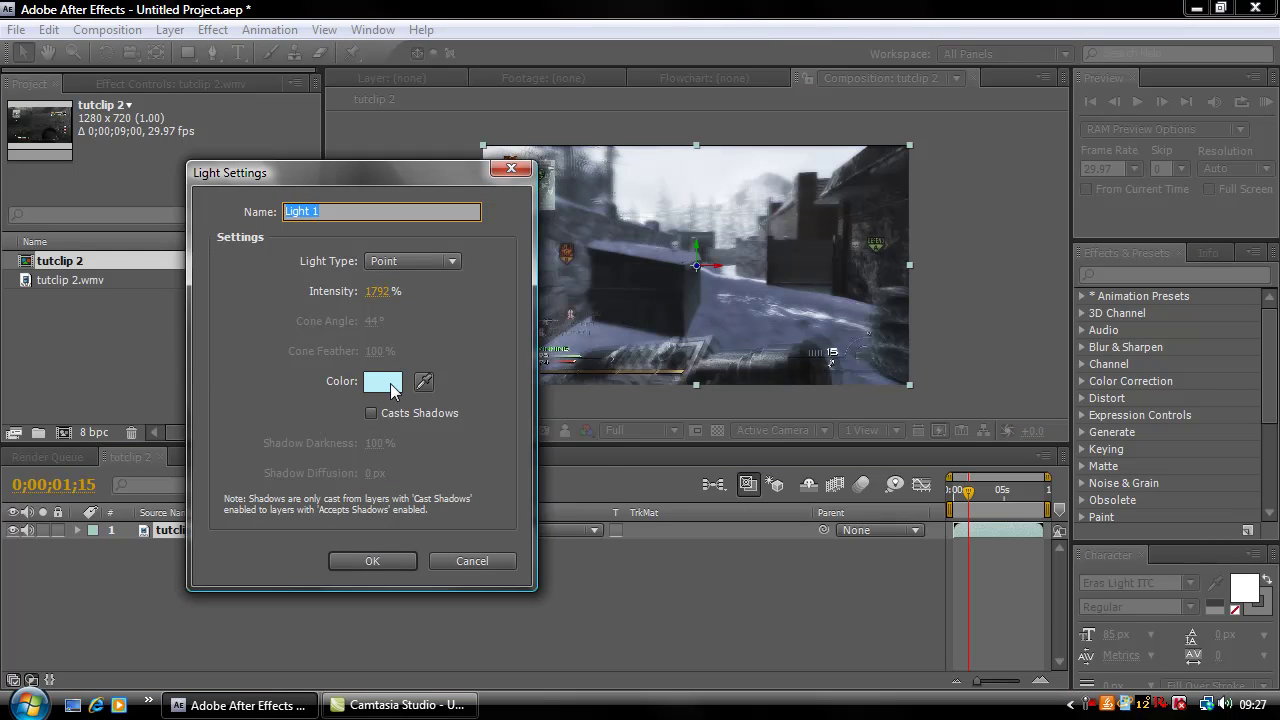
pyautogui.click(382, 382)
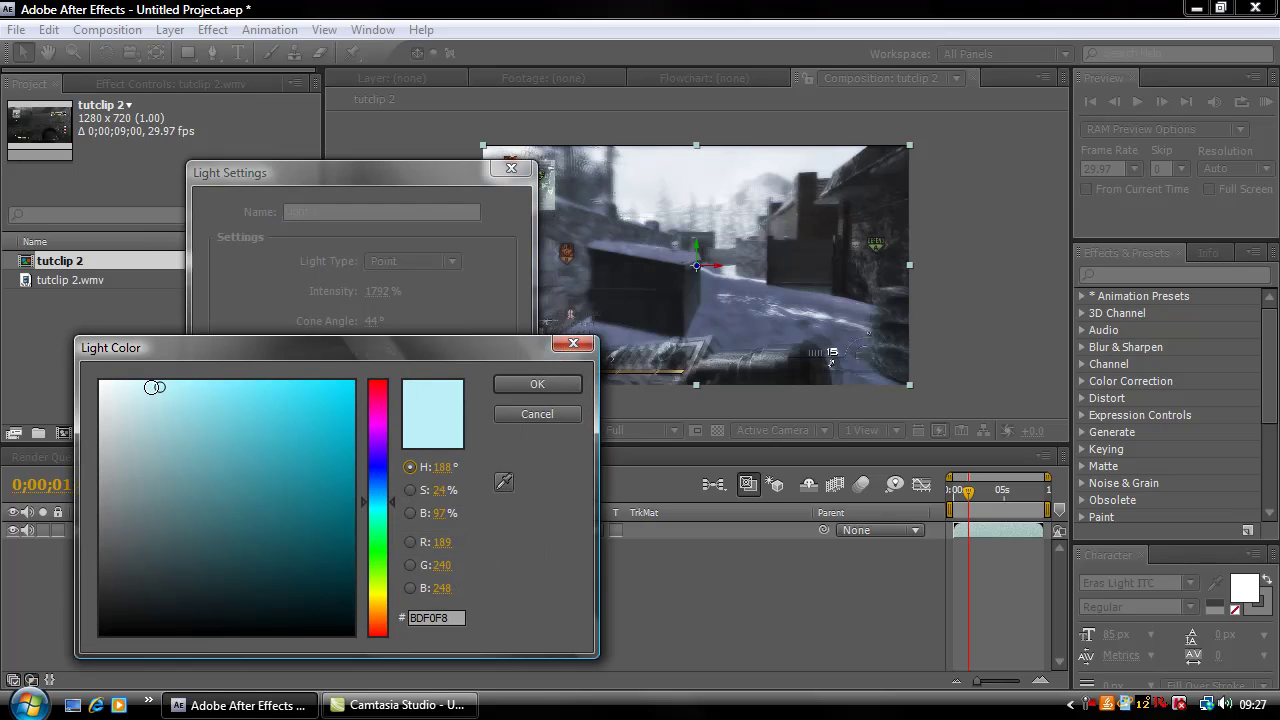
pyautogui.click(151, 387)
pyautogui.click(140, 382)
pyautogui.click(533, 383)
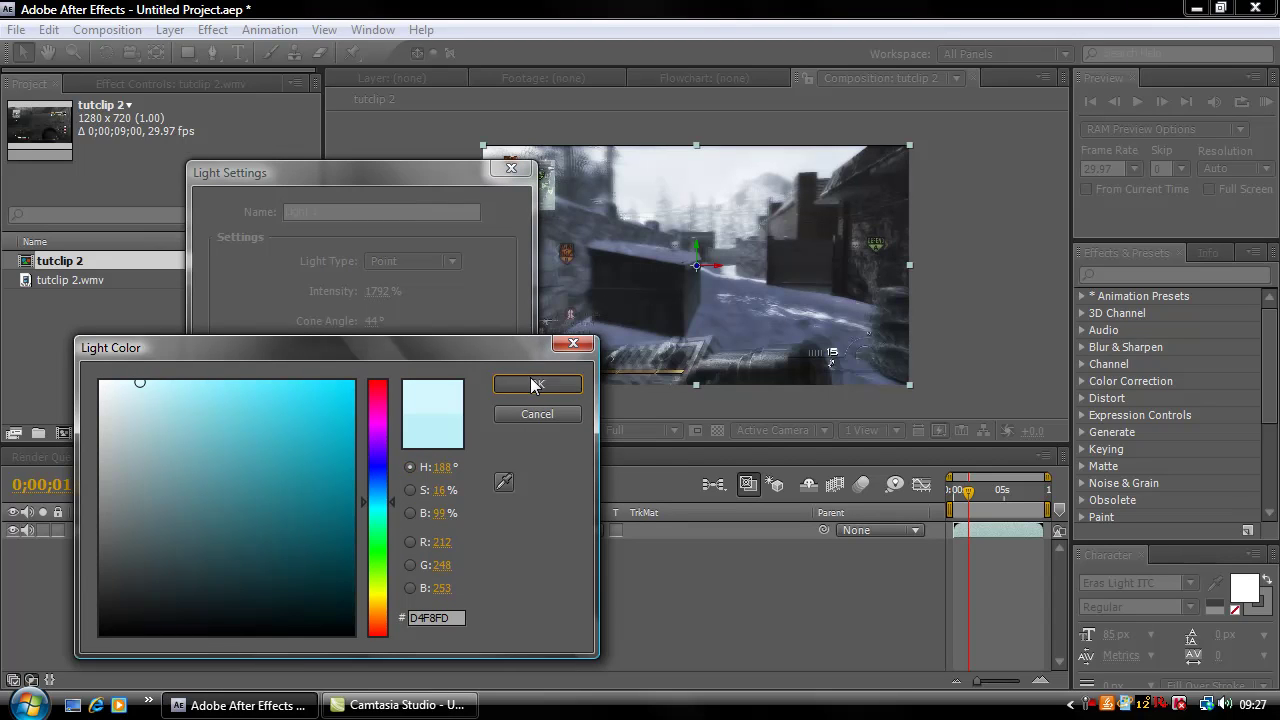
pyautogui.click(388, 265)
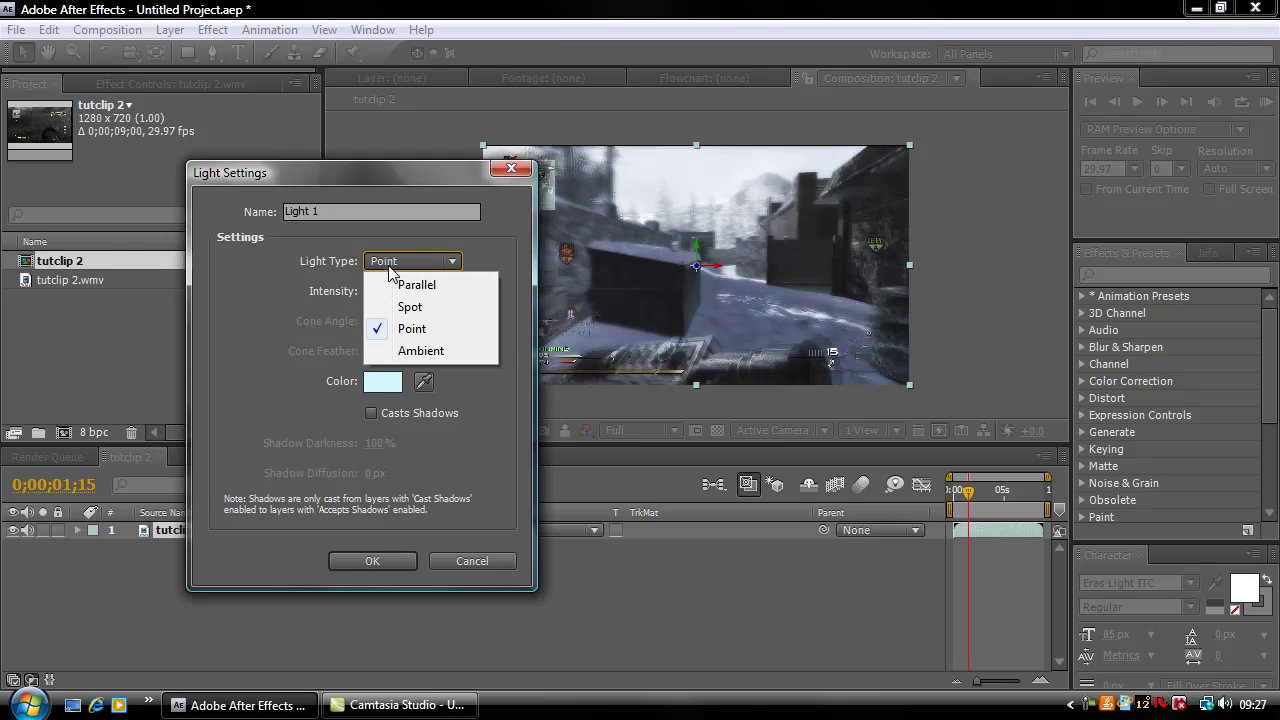
pyautogui.click(422, 330)
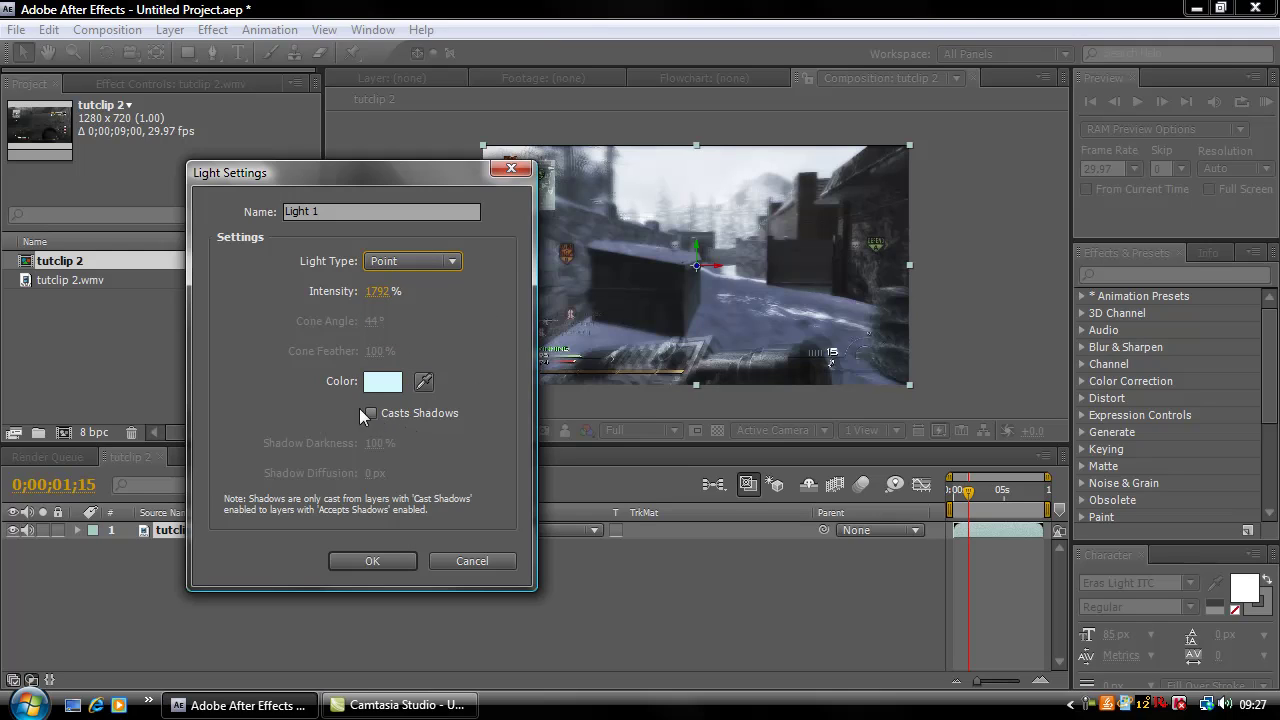
pyautogui.click(372, 563)
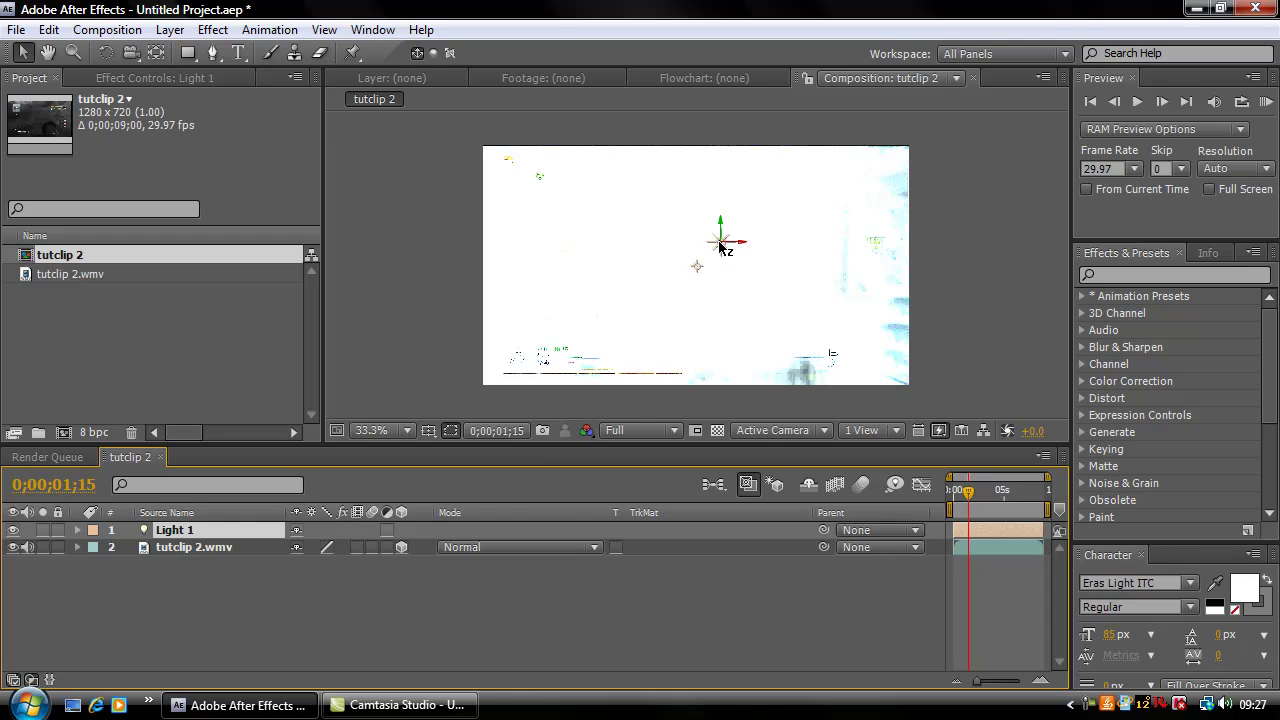
# Step: Drag Light 1 around the frame along its axes, settling it at the top-left corner
pyautogui.moveTo(719, 243); pyautogui.dragTo(606, 327)
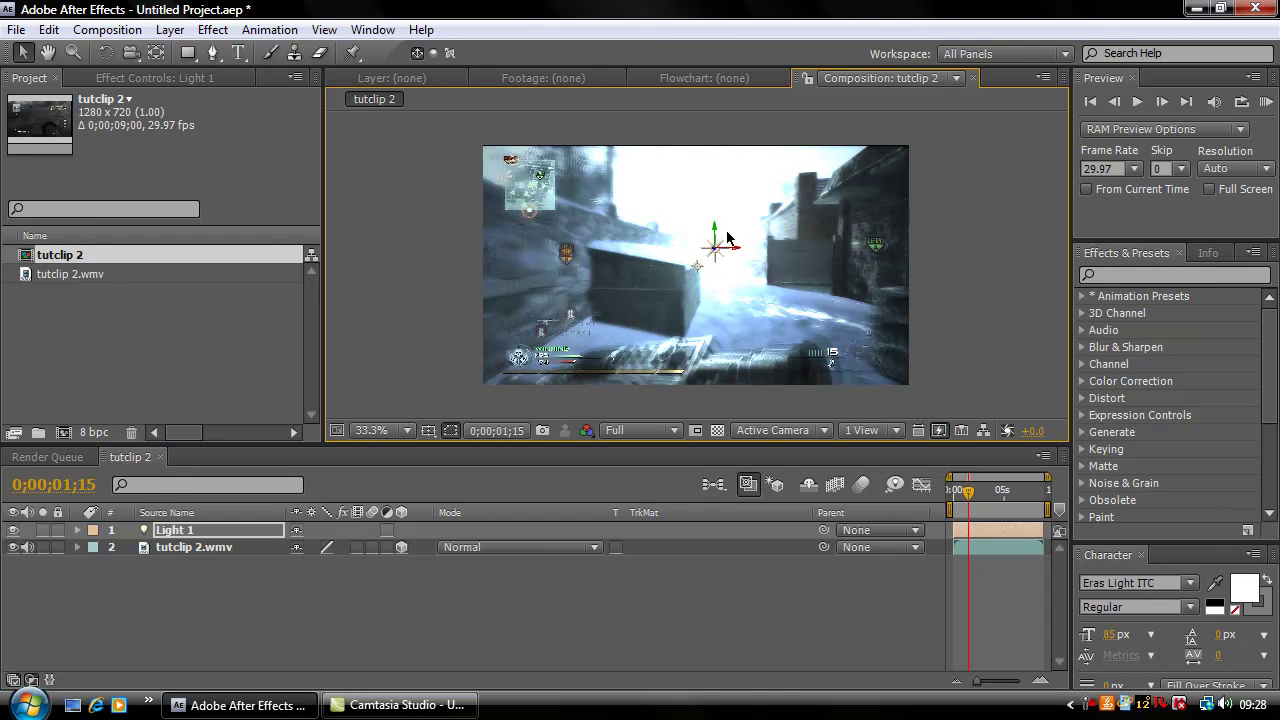
pyautogui.moveTo(727, 253); pyautogui.dragTo(498, 168)
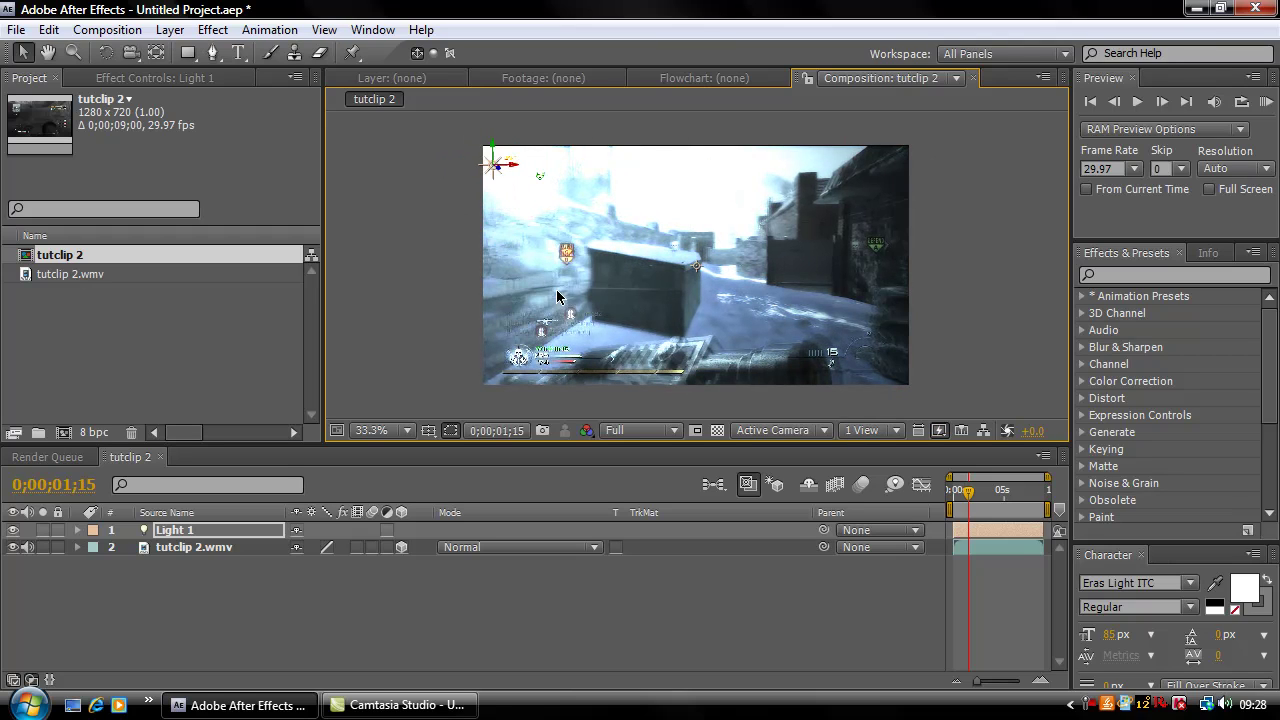
pyautogui.moveTo(491, 146); pyautogui.dragTo(500, 371)
pyautogui.hotkey('ctrl', 'shift', 'a')
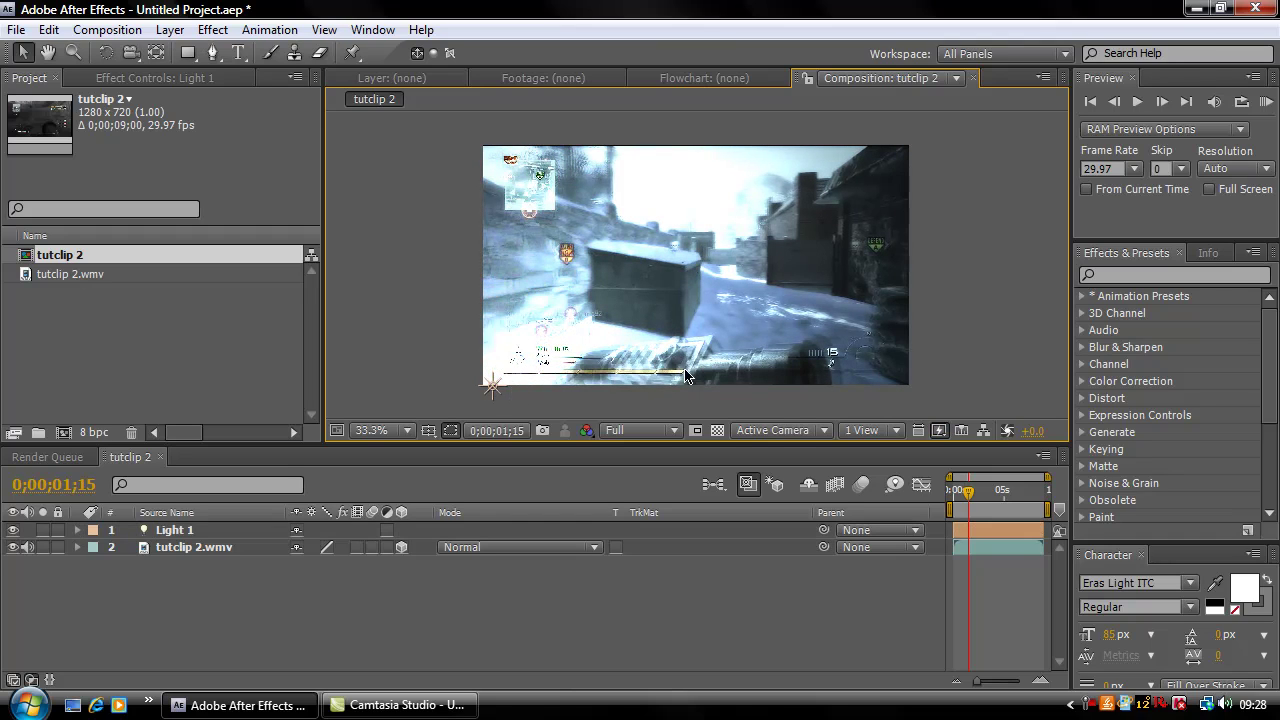
pyautogui.click(495, 388)
pyautogui.moveTo(495, 388); pyautogui.dragTo(909, 249)
pyautogui.click(934, 262)
pyautogui.click(918, 258)
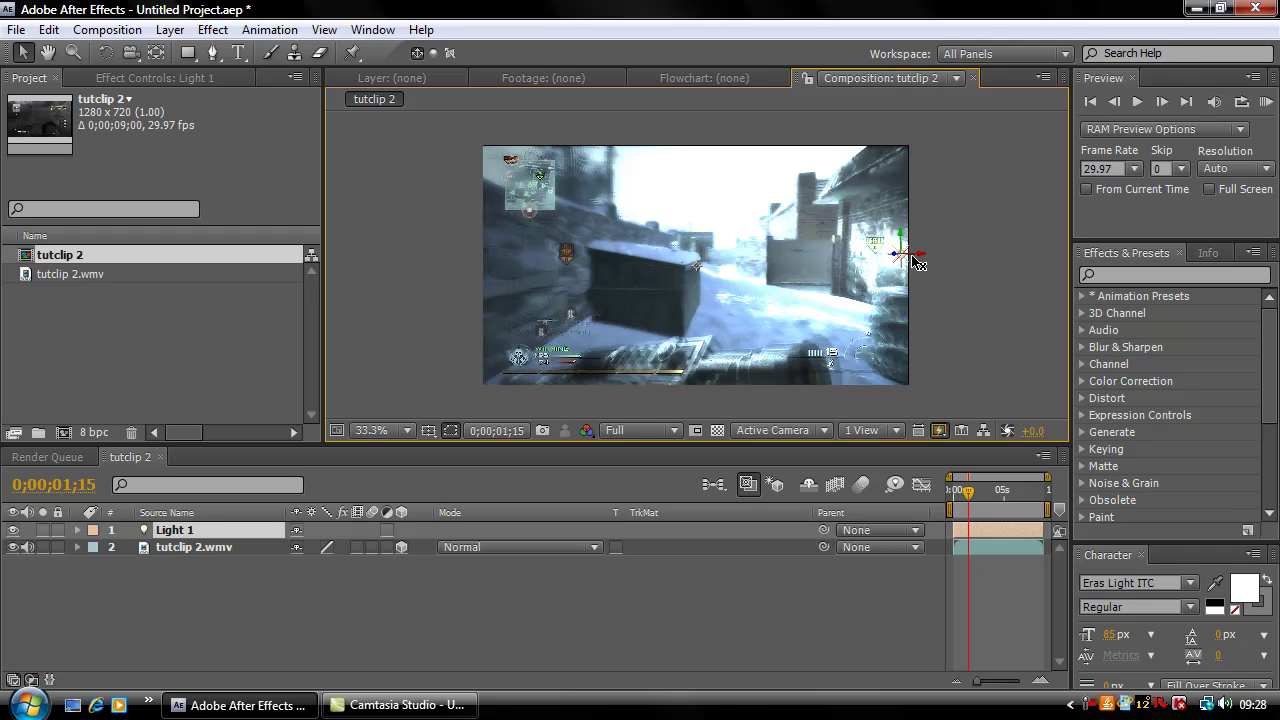
pyautogui.click(926, 252)
pyautogui.moveTo(900, 258); pyautogui.dragTo(487, 180)
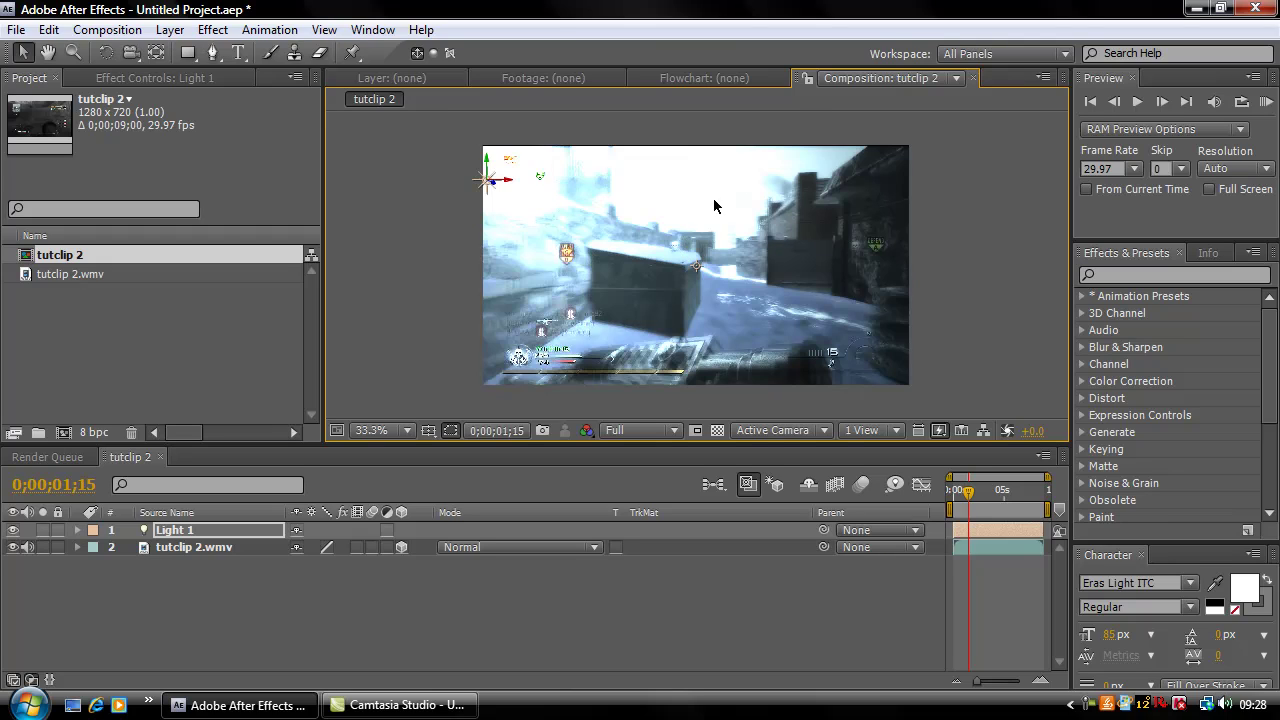
# Step: Expand Light 1's options and set its colour to a saturated orange
pyautogui.click(78, 536)
pyautogui.click(93, 565)
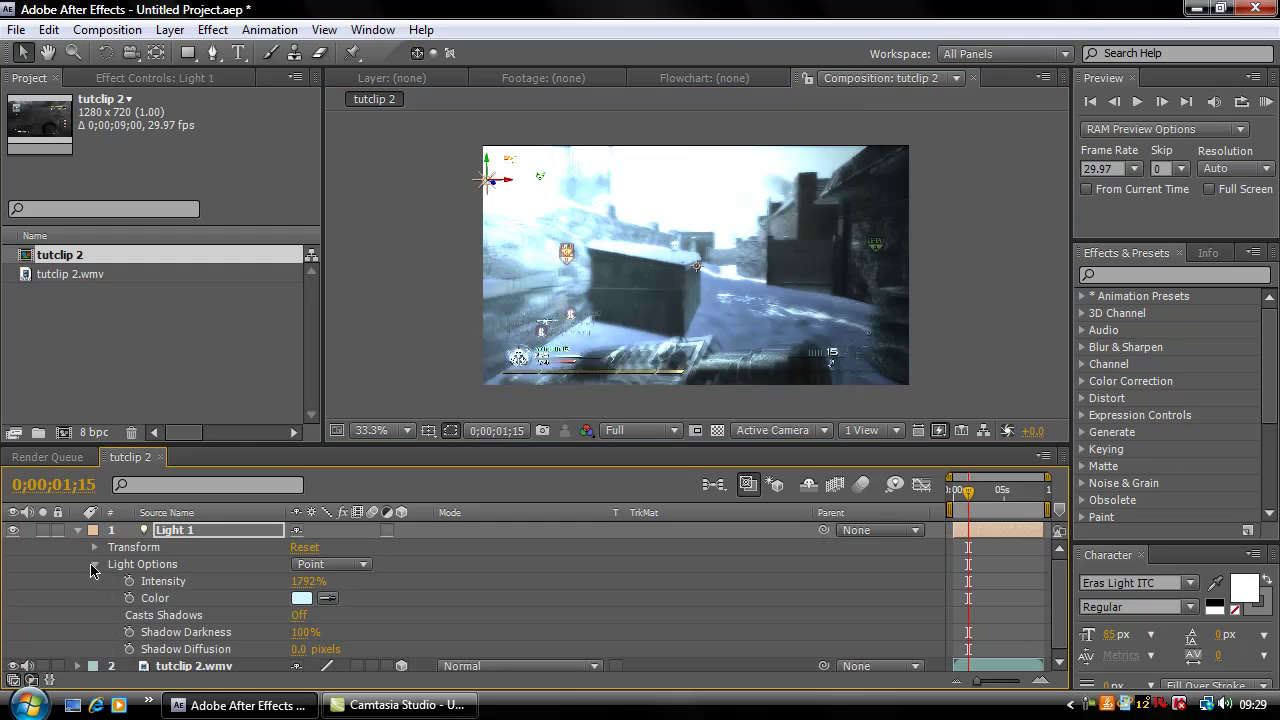
pyautogui.click(302, 598)
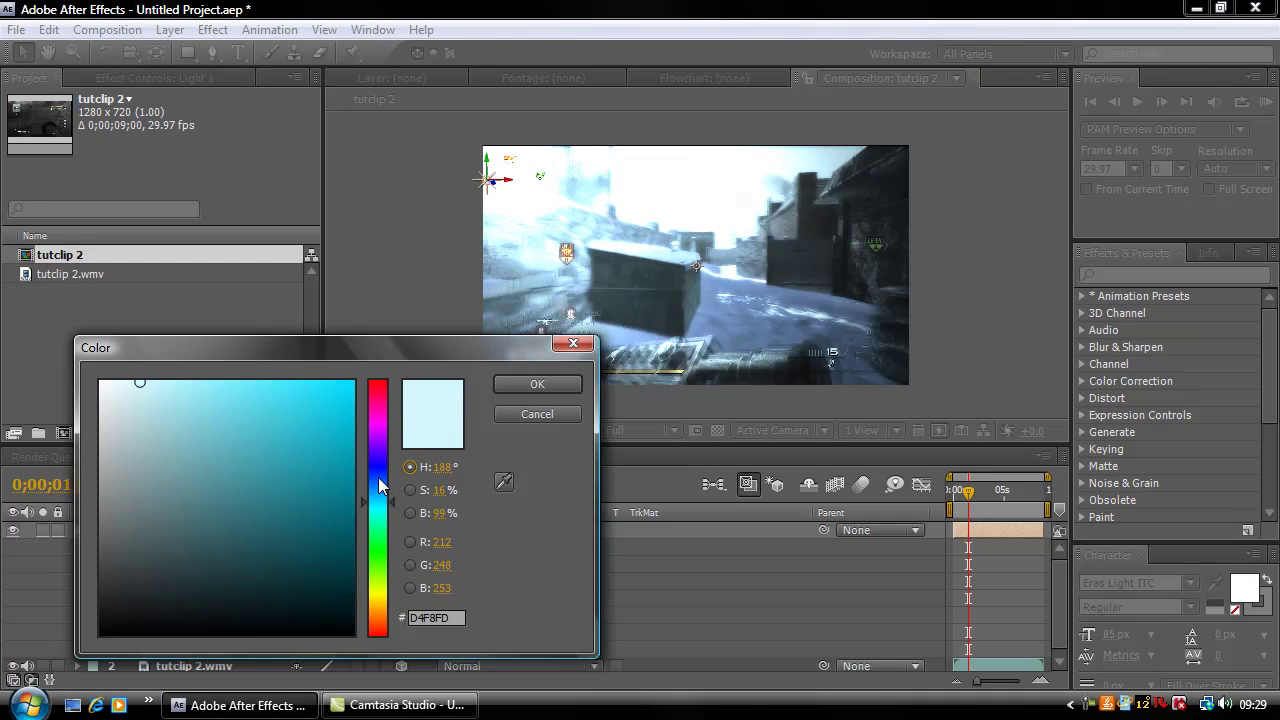
pyautogui.click(378, 608)
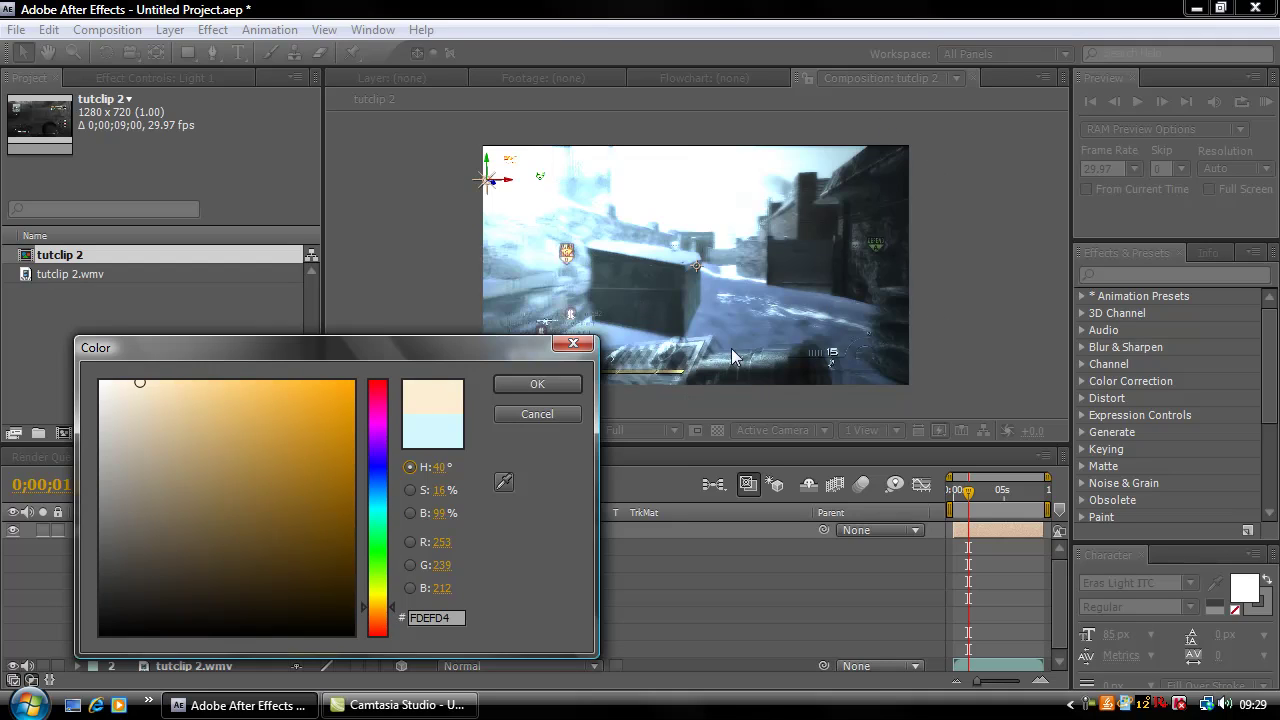
pyautogui.click(353, 382)
pyautogui.click(561, 381)
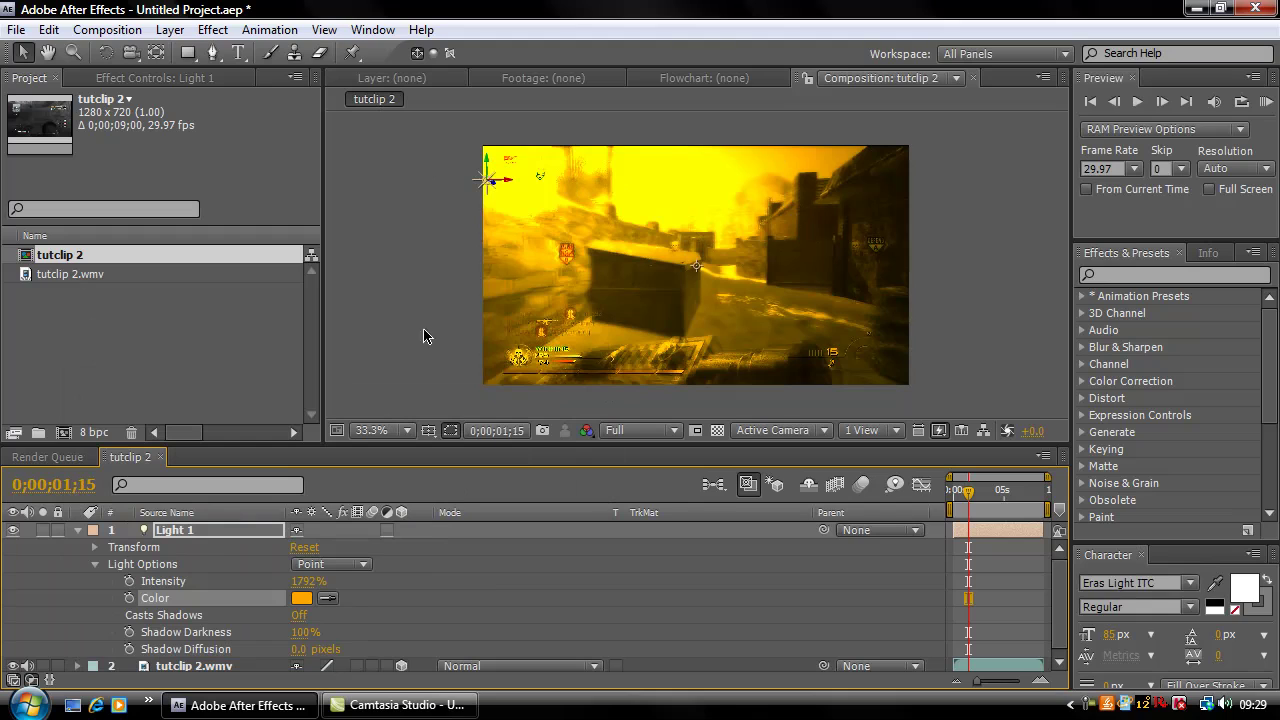
# Step: Soften the light to pale warm orange (EBBE68) and move it to the top centre
pyautogui.click(301, 598)
pyautogui.click(241, 398)
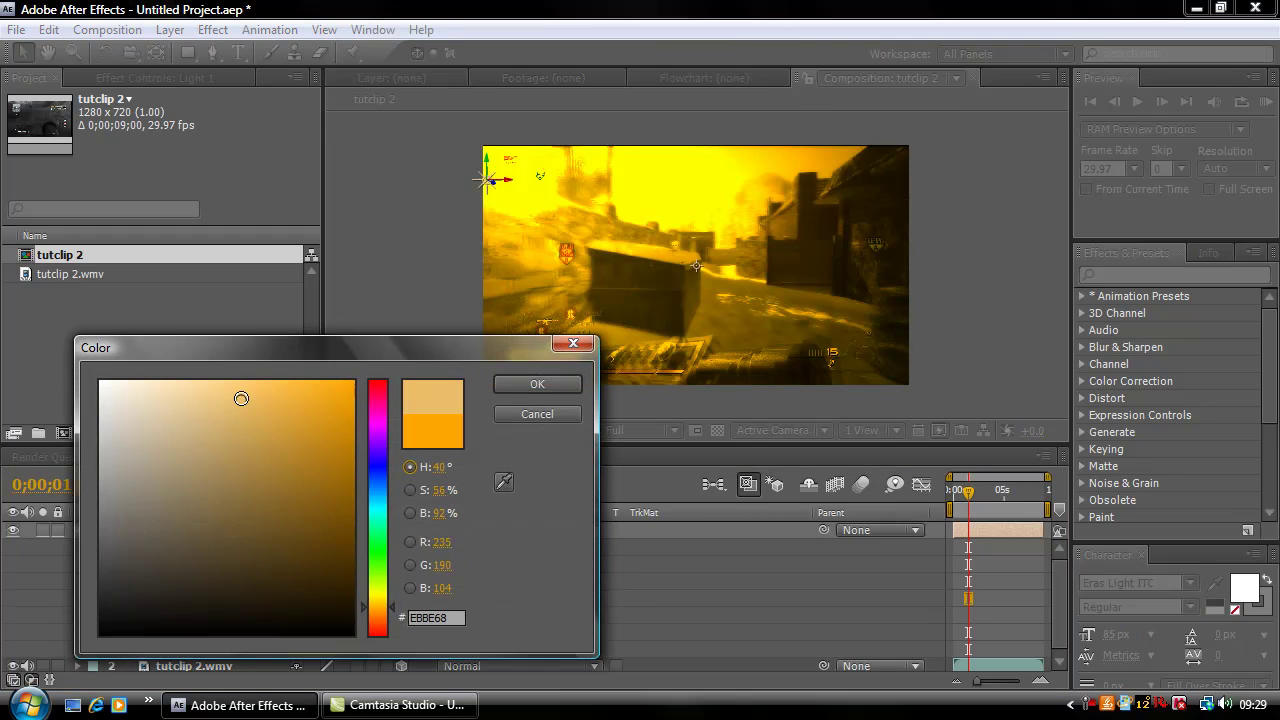
pyautogui.click(555, 388)
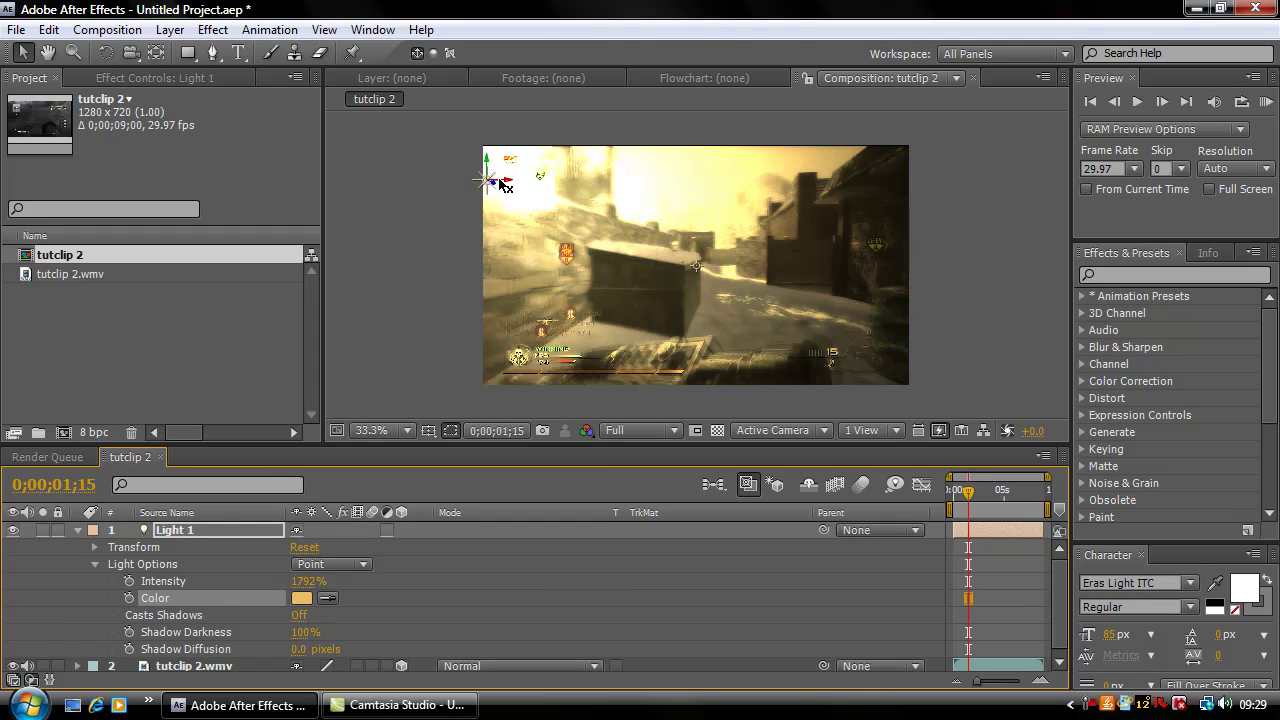
pyautogui.moveTo(515, 177); pyautogui.dragTo(726, 180)
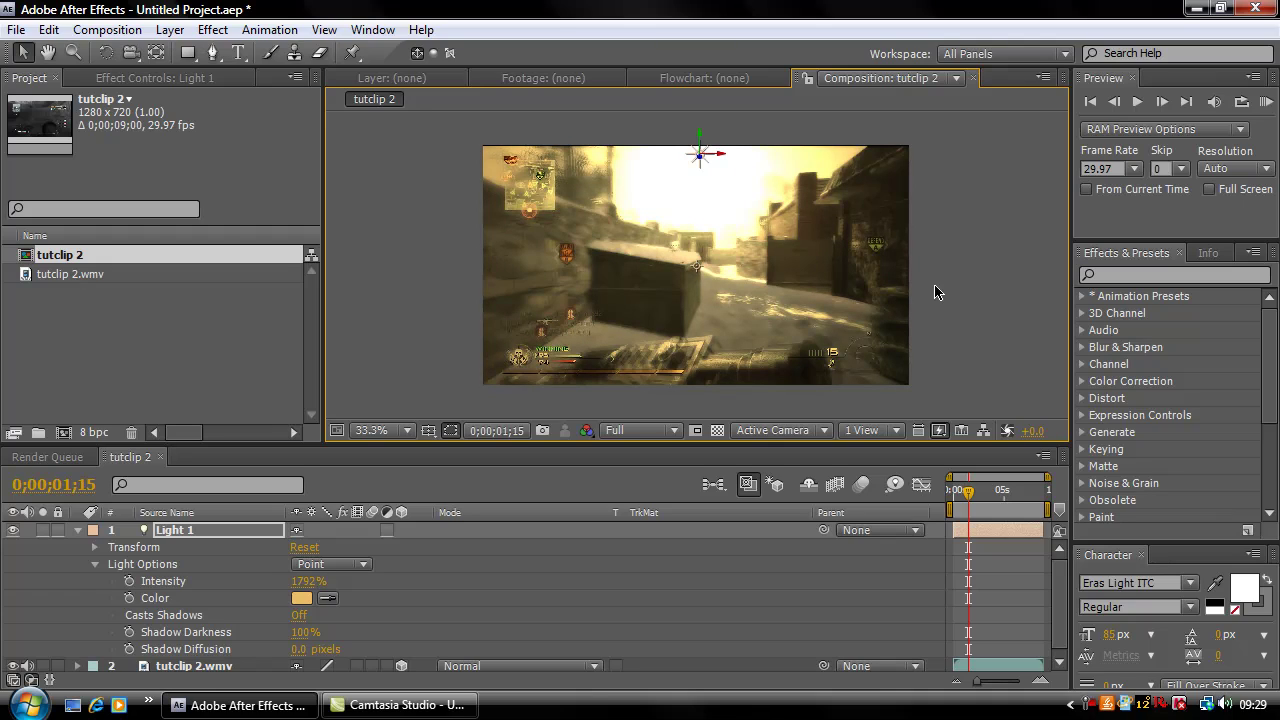
# Step: Apply the Animation Presets > Twitch > Blinking preset to the Light 1 layer
pyautogui.click(1149, 275)
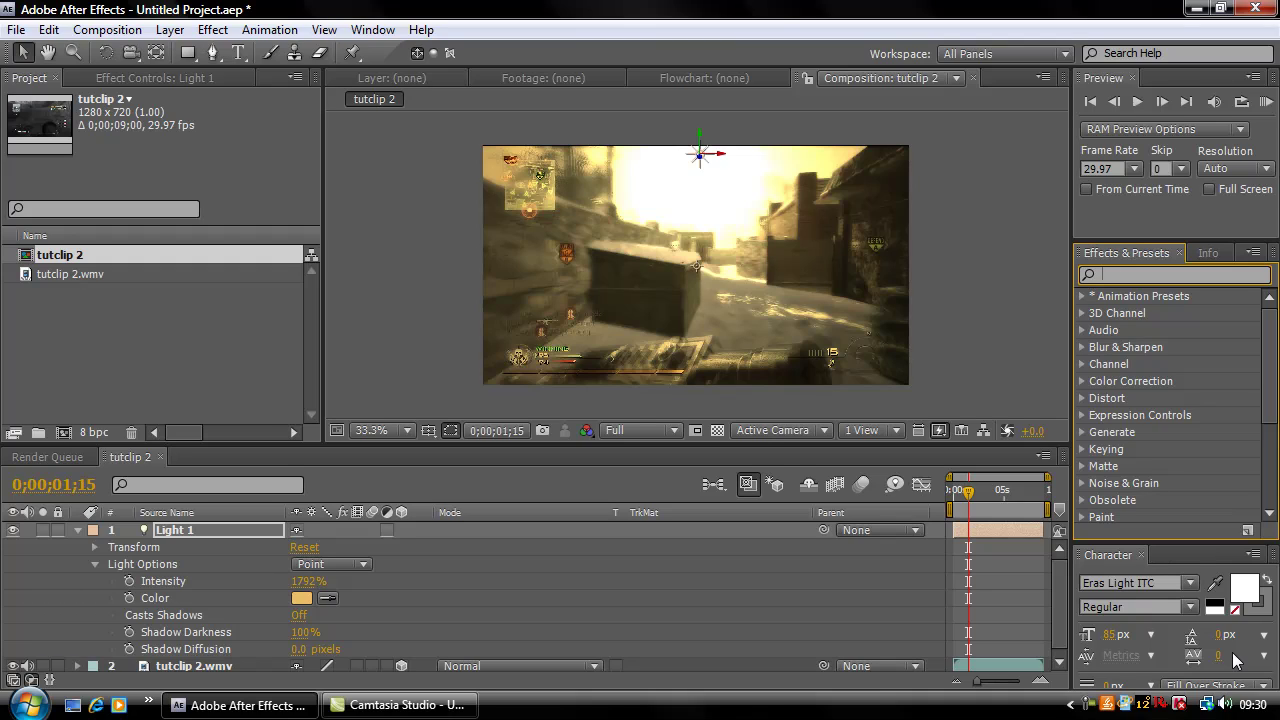
pyautogui.click(1082, 296)
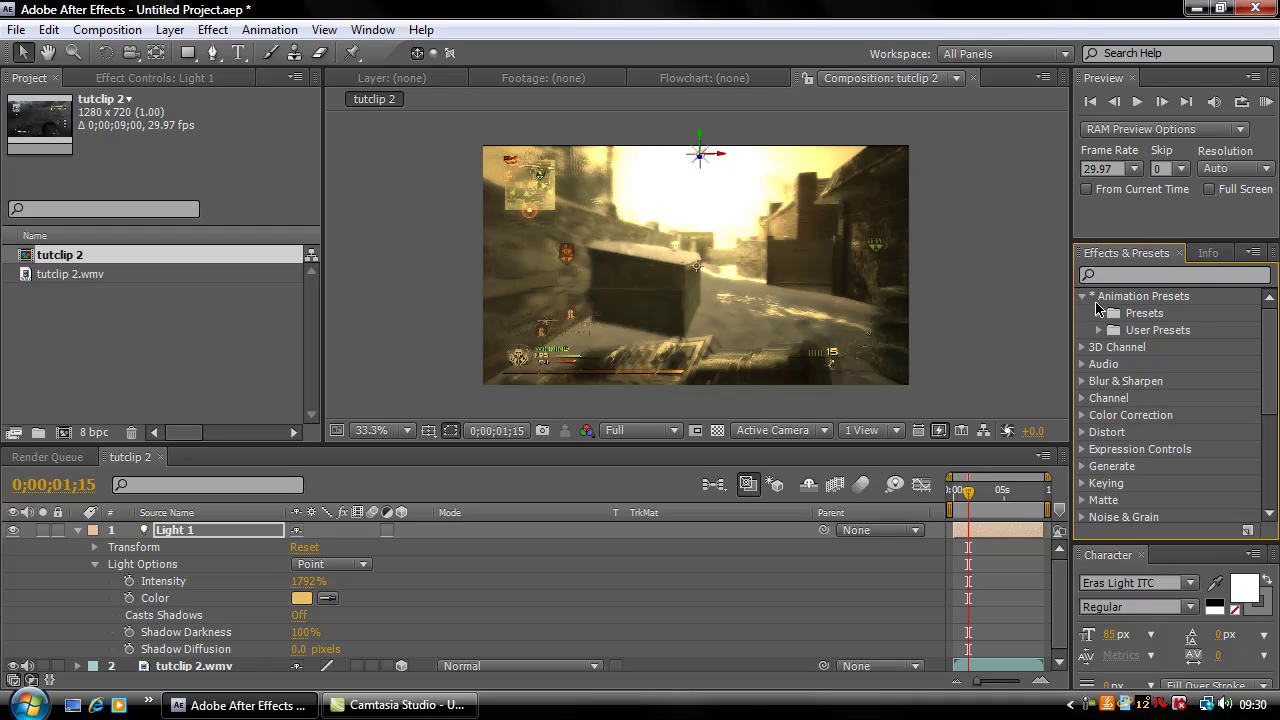
pyautogui.click(1099, 314)
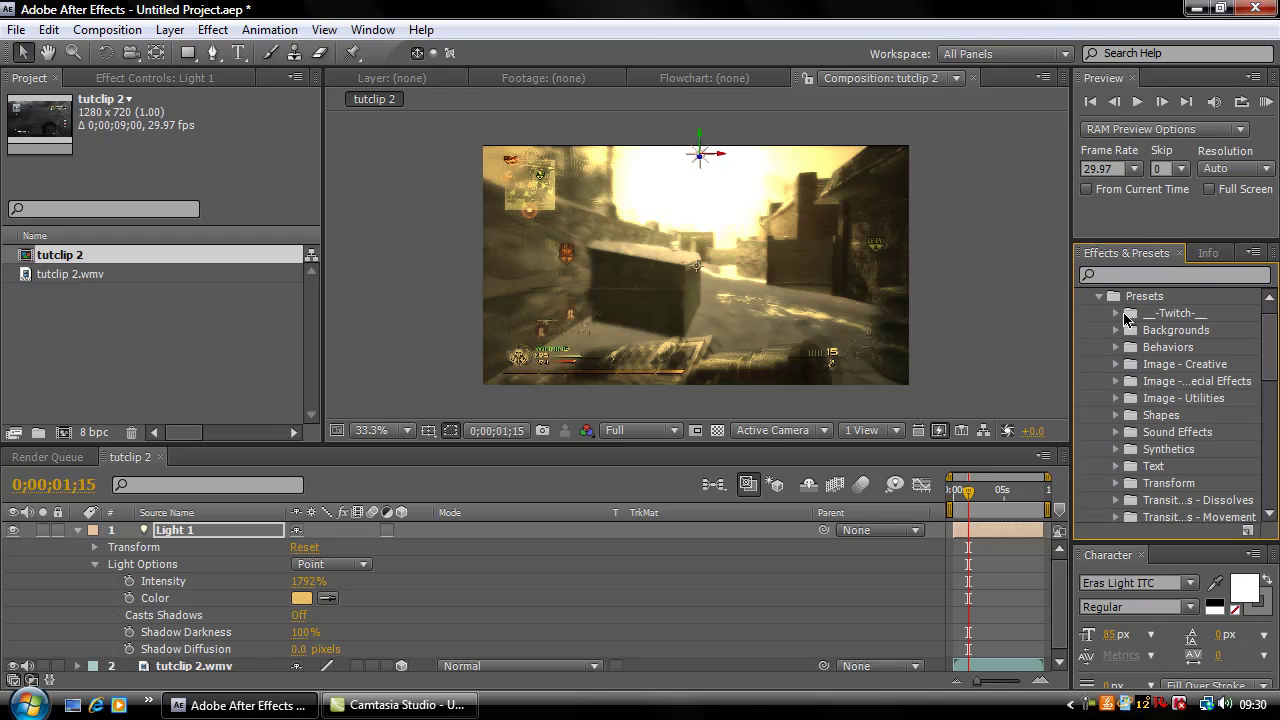
pyautogui.click(1116, 314)
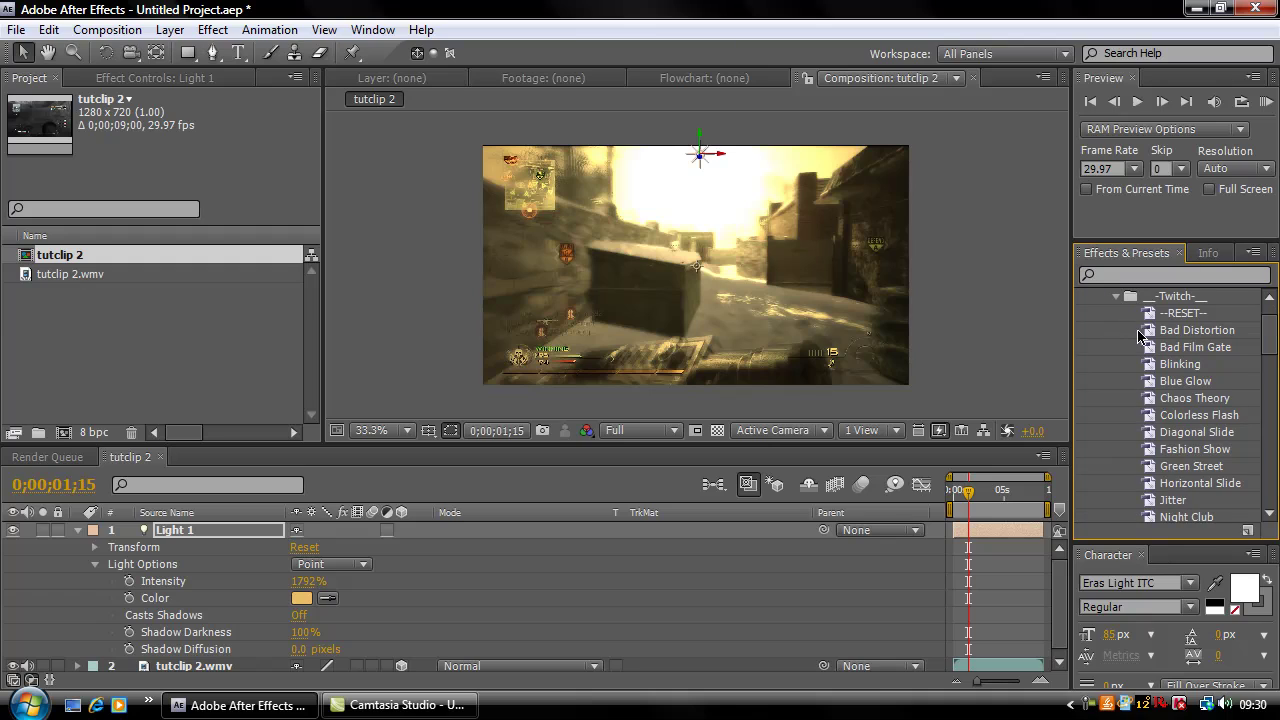
pyautogui.click(1181, 365)
pyautogui.moveTo(1181, 368); pyautogui.dragTo(370, 389)
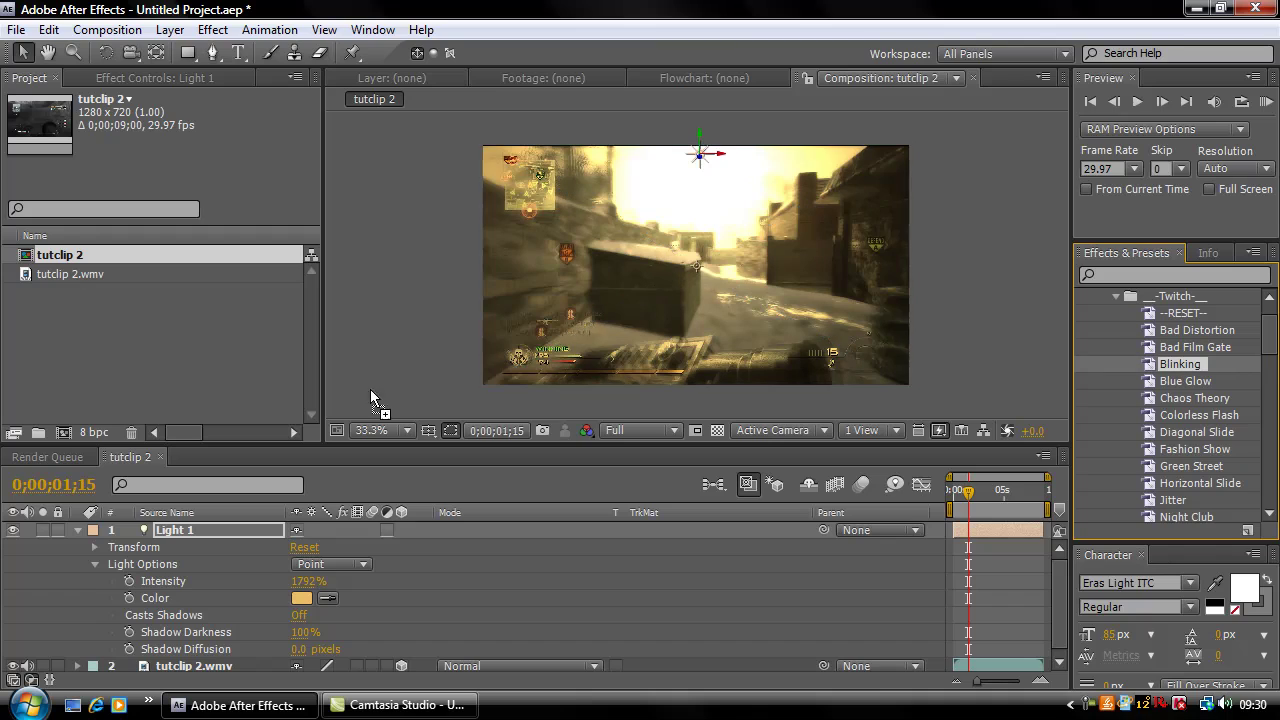
pyautogui.moveTo(229, 527); pyautogui.dragTo(226, 527)
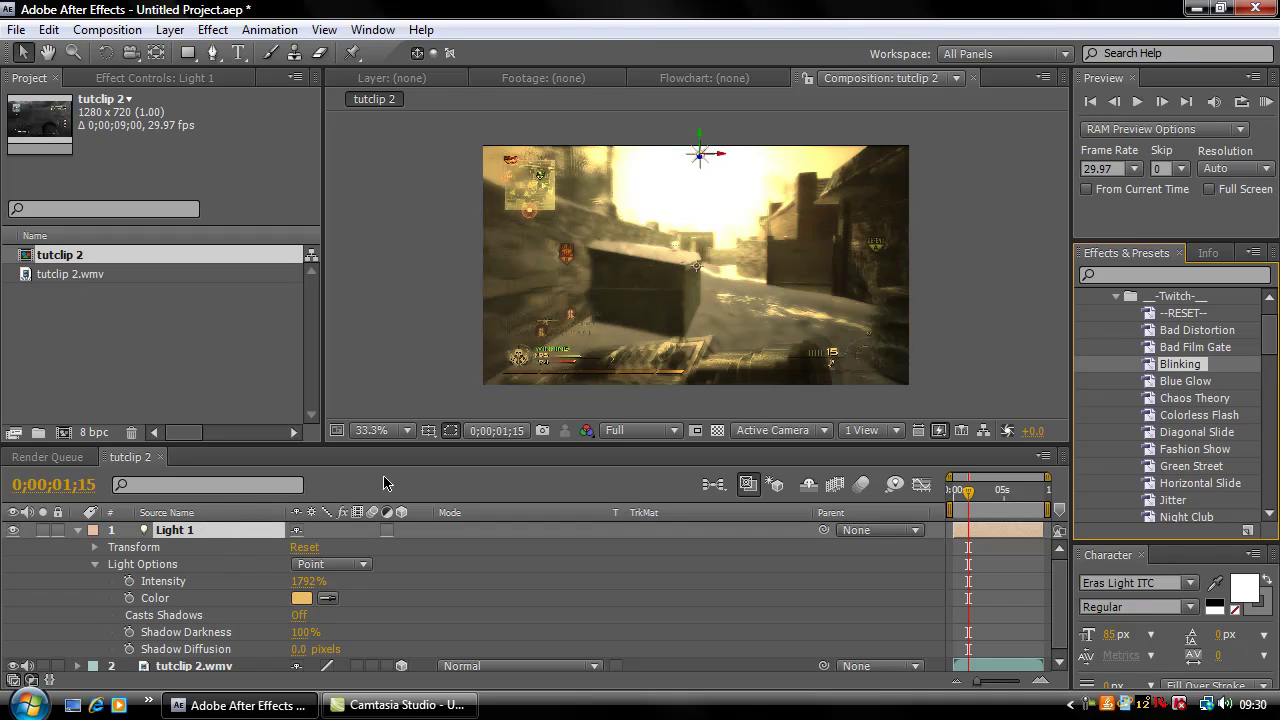
# Step: Raise the light just above the frame's top edge, then return to frame 0;00;00;27
pyautogui.moveTo(980, 506); pyautogui.dragTo(1012, 500)
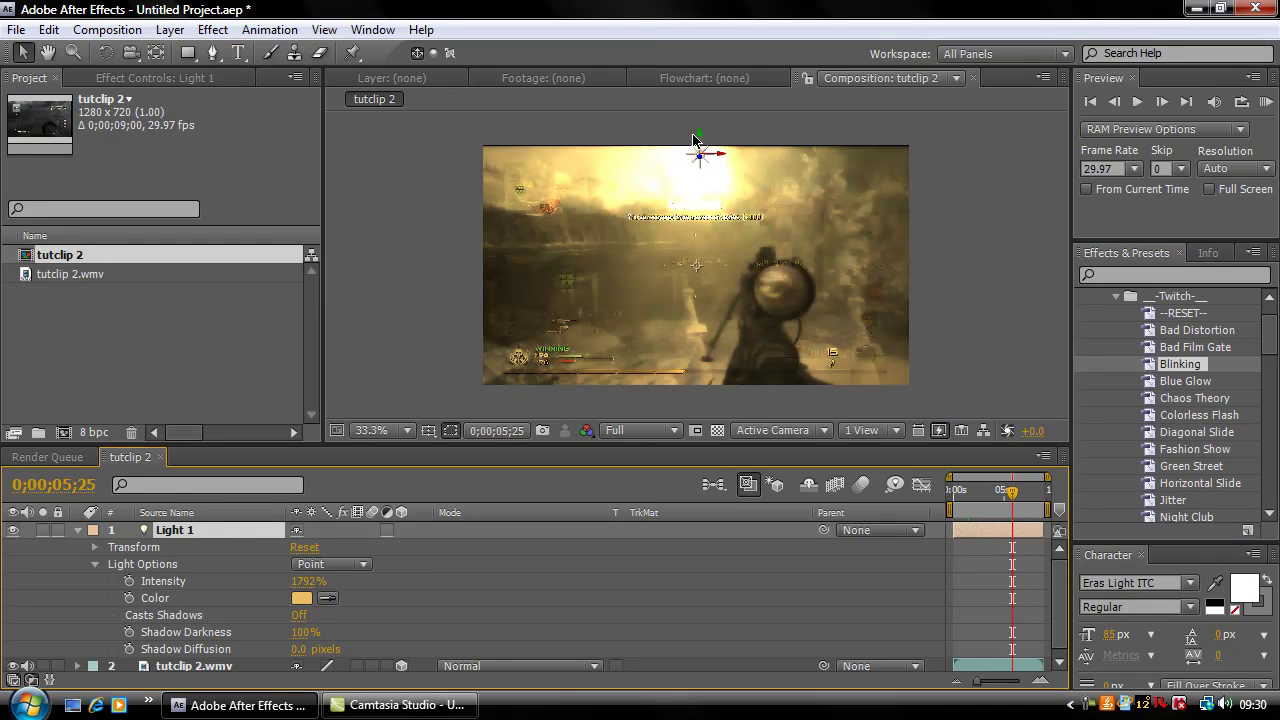
pyautogui.moveTo(697, 135); pyautogui.dragTo(697, 100)
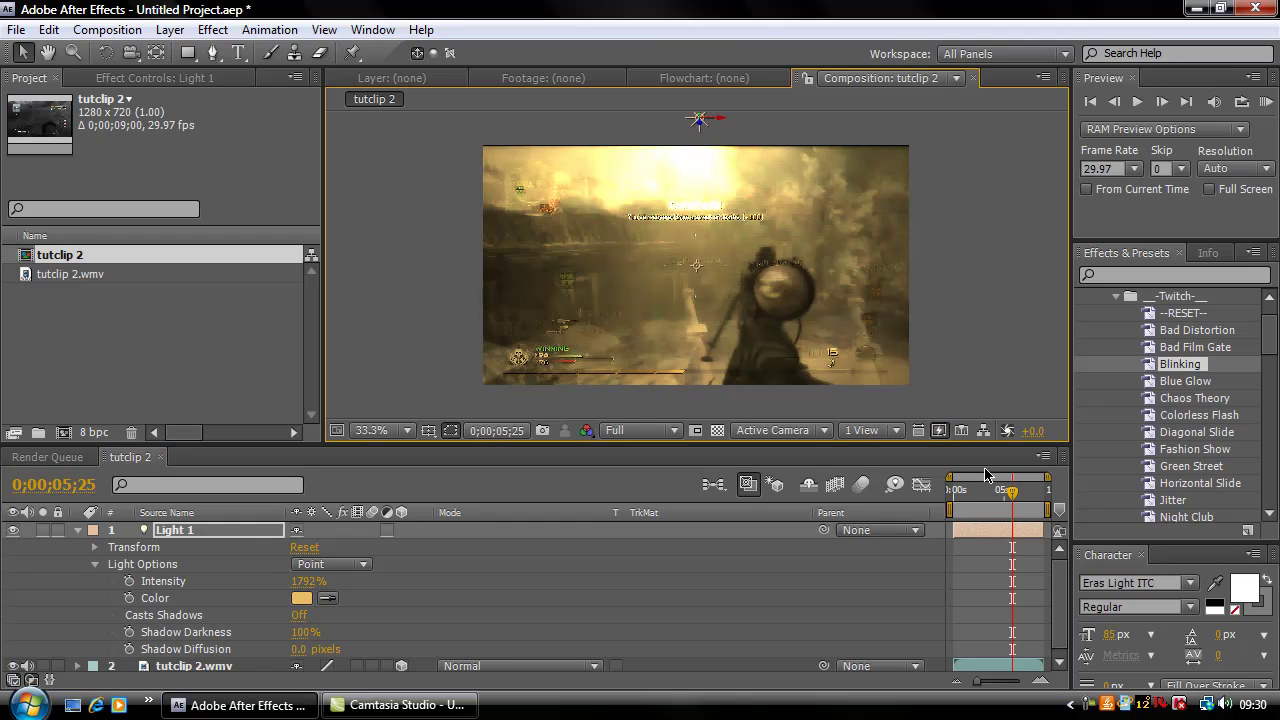
pyautogui.click(963, 490)
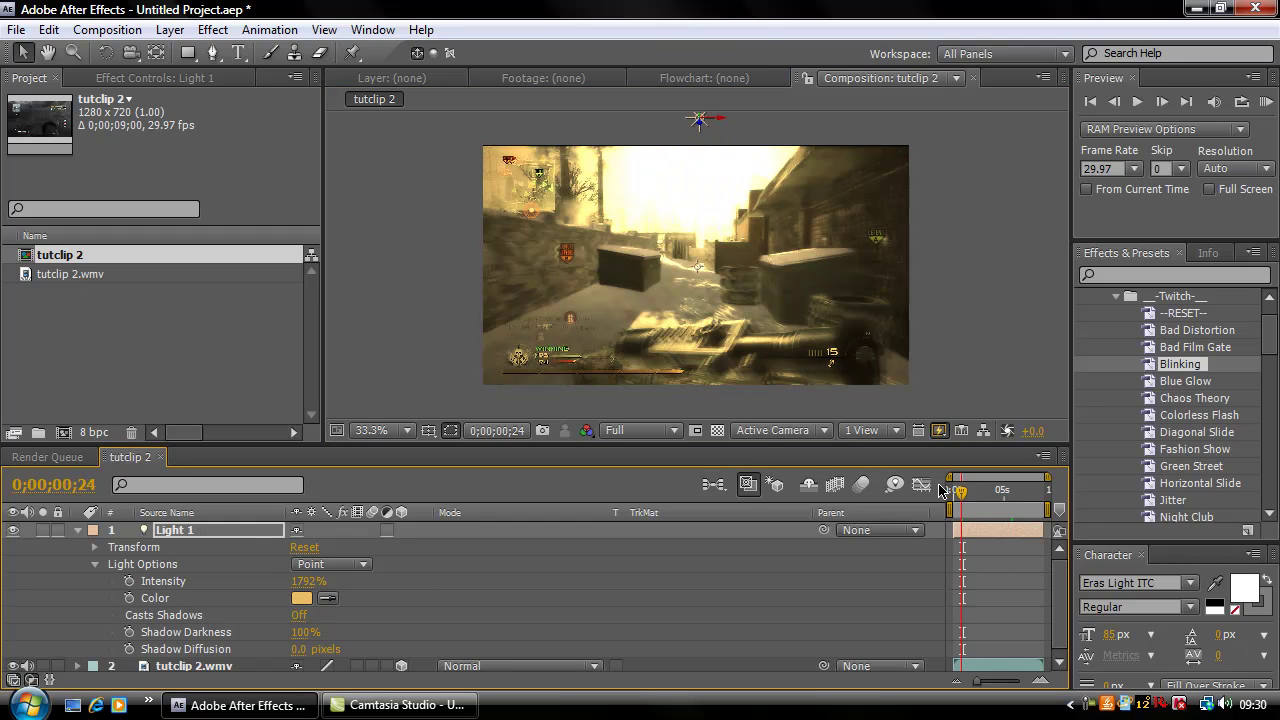
pyautogui.moveTo(966, 495); pyautogui.dragTo(930, 490)
pyautogui.click(962, 490)
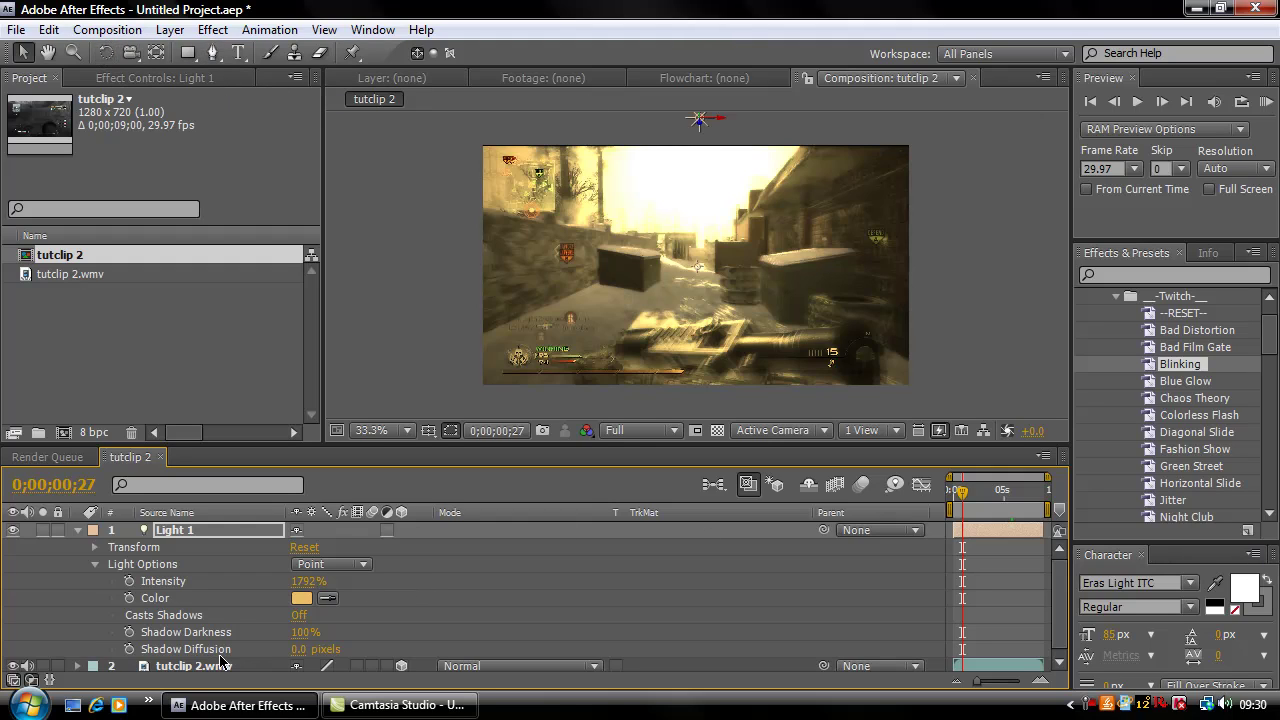
# Step: Add tutclip 2.wmv as a new top layer with Screen blending mode
pyautogui.click(64, 275)
pyautogui.moveTo(64, 275); pyautogui.dragTo(227, 529)
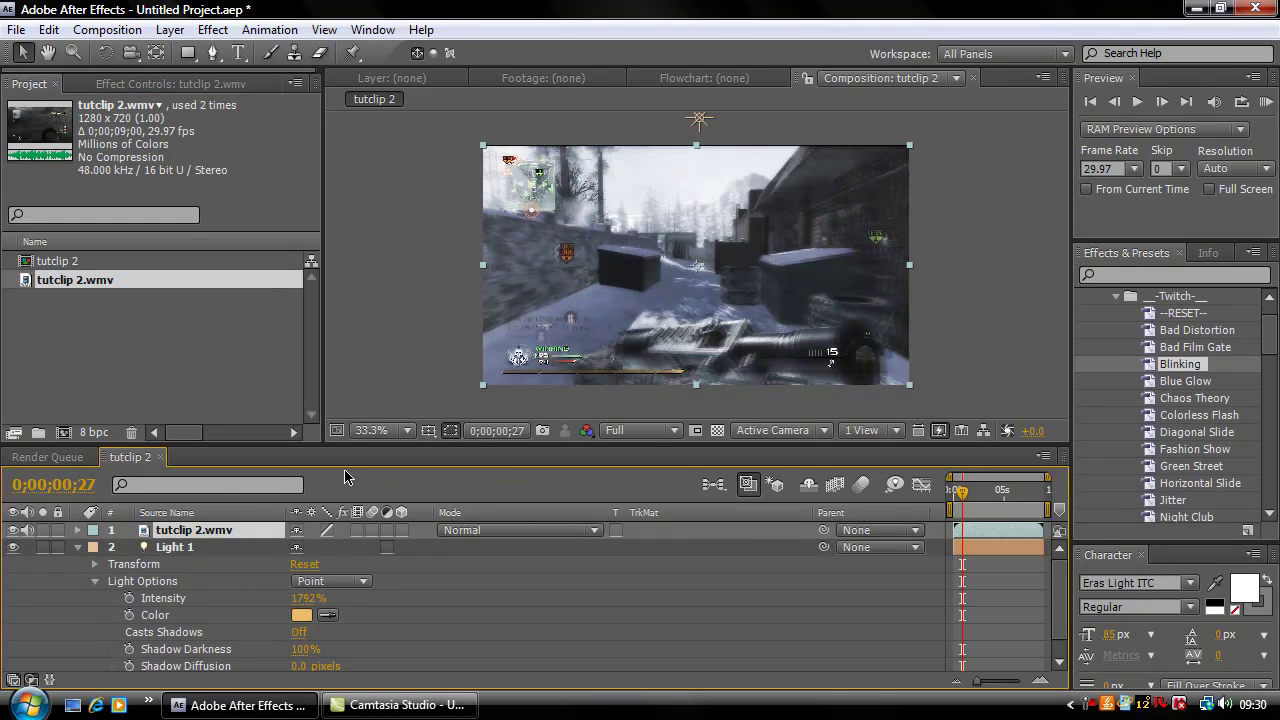
pyautogui.click(552, 544)
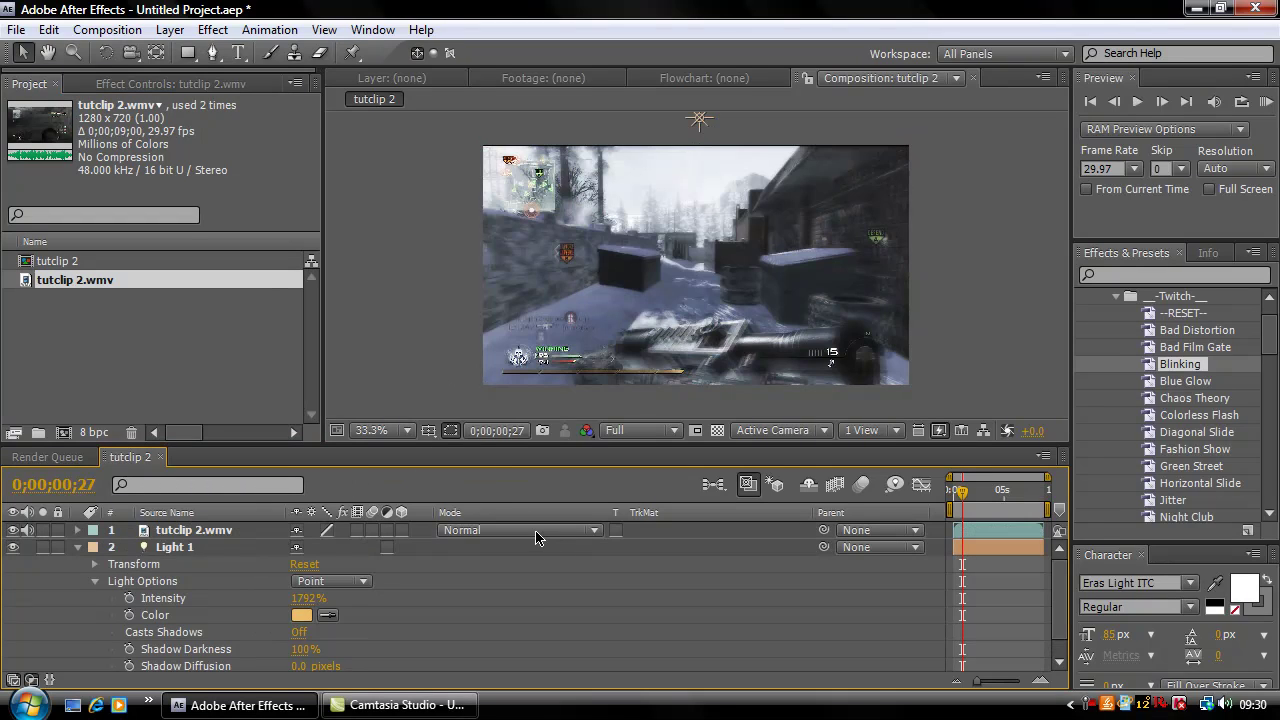
pyautogui.click(536, 538)
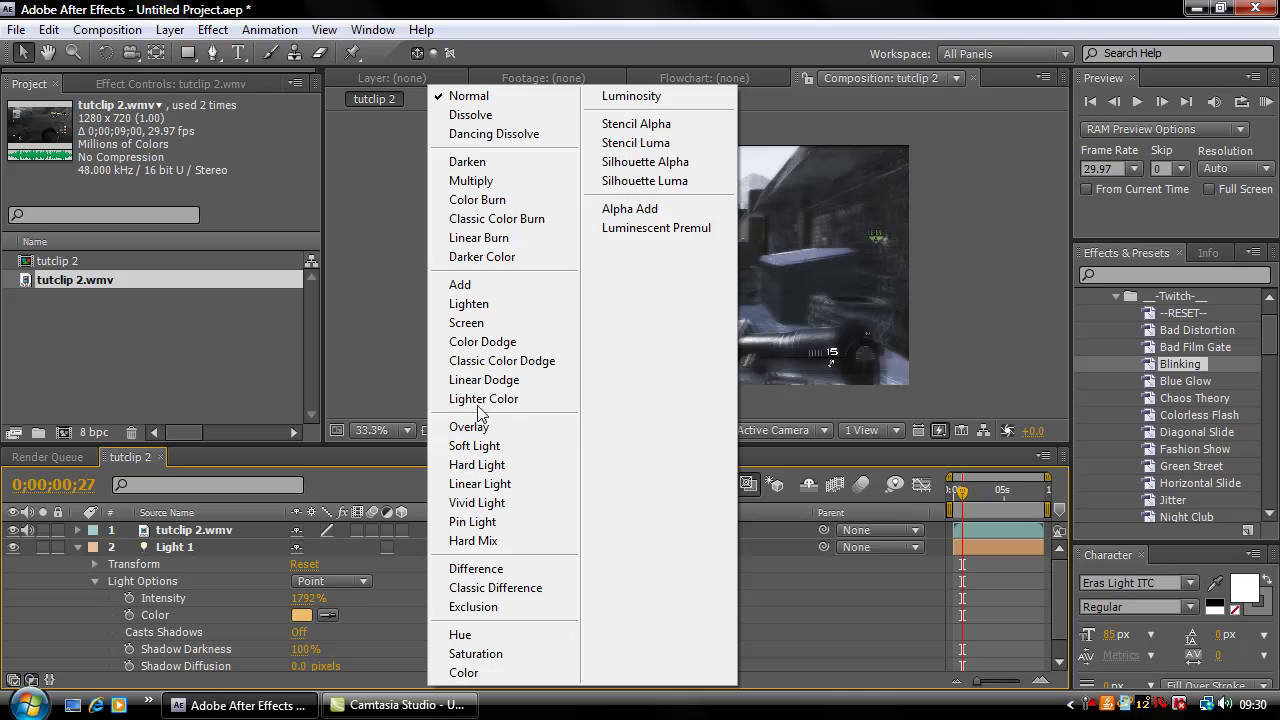
pyautogui.click(466, 322)
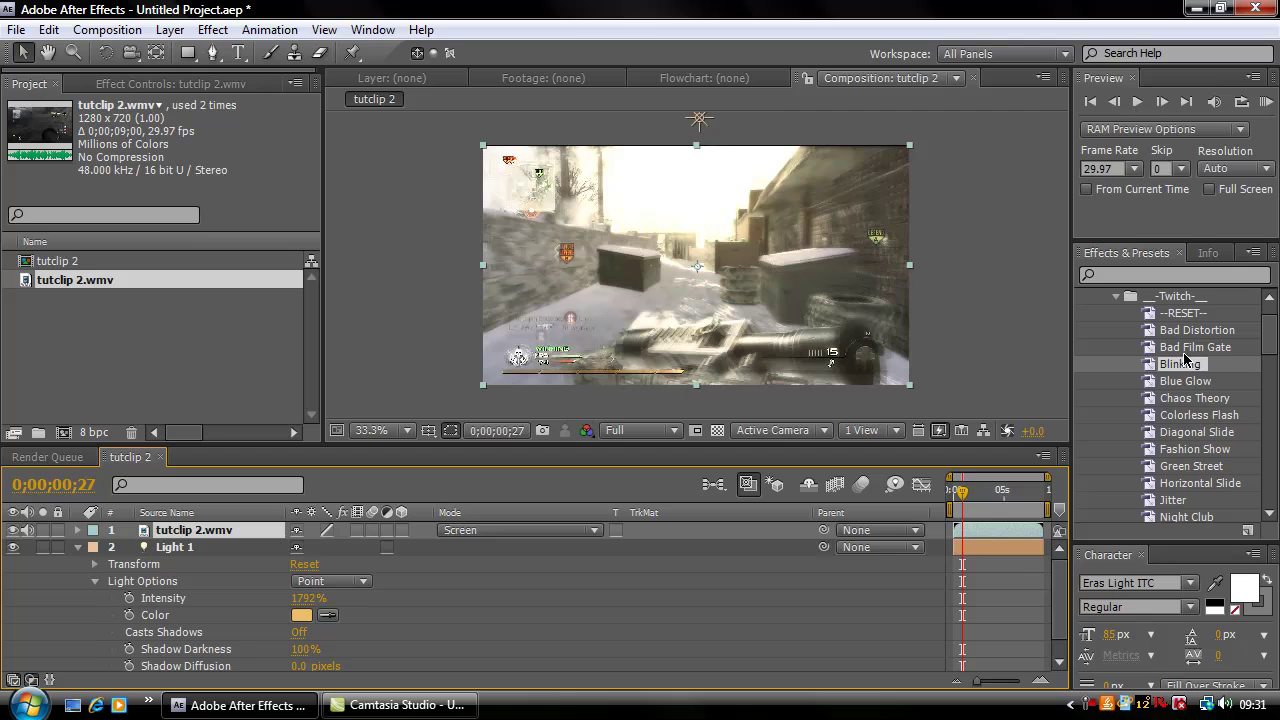
# Step: Drop the Blinking preset onto the tutclip 2.wmv layer and preview the flicker near 0;00;02;26
pyautogui.moveTo(1183, 368); pyautogui.dragTo(1040, 358)
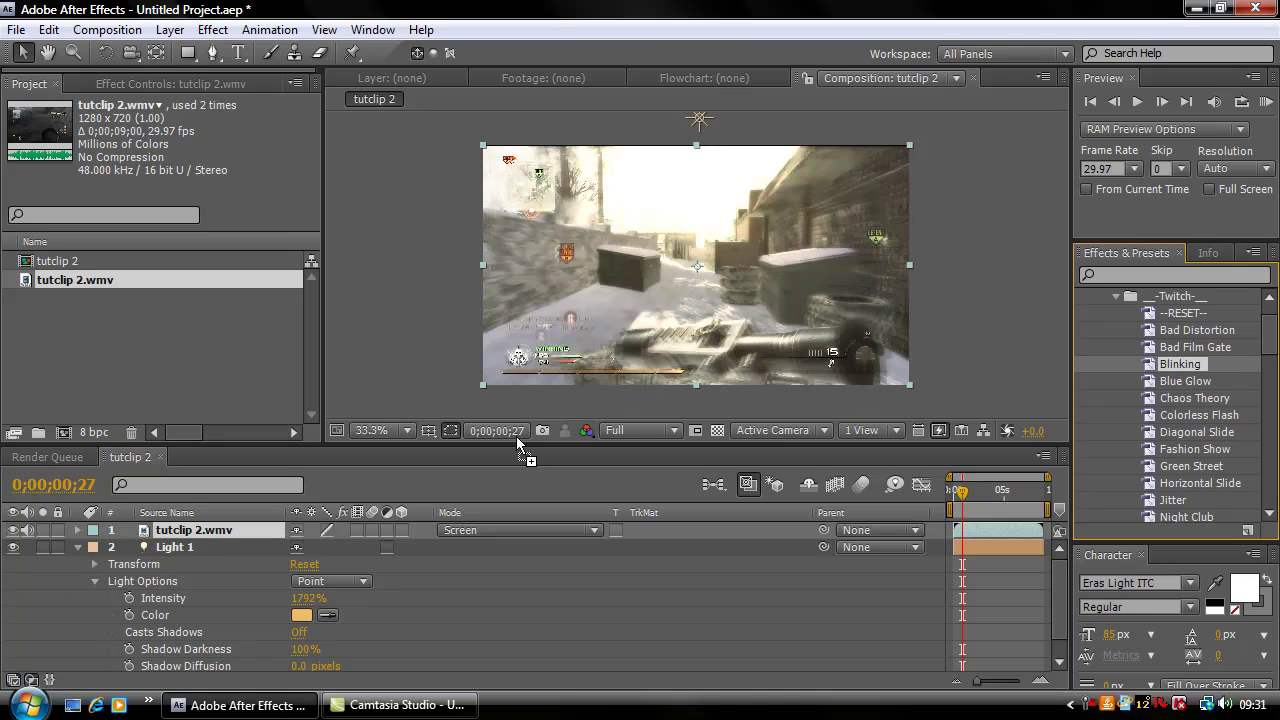
pyautogui.moveTo(246, 520); pyautogui.dragTo(346, 660)
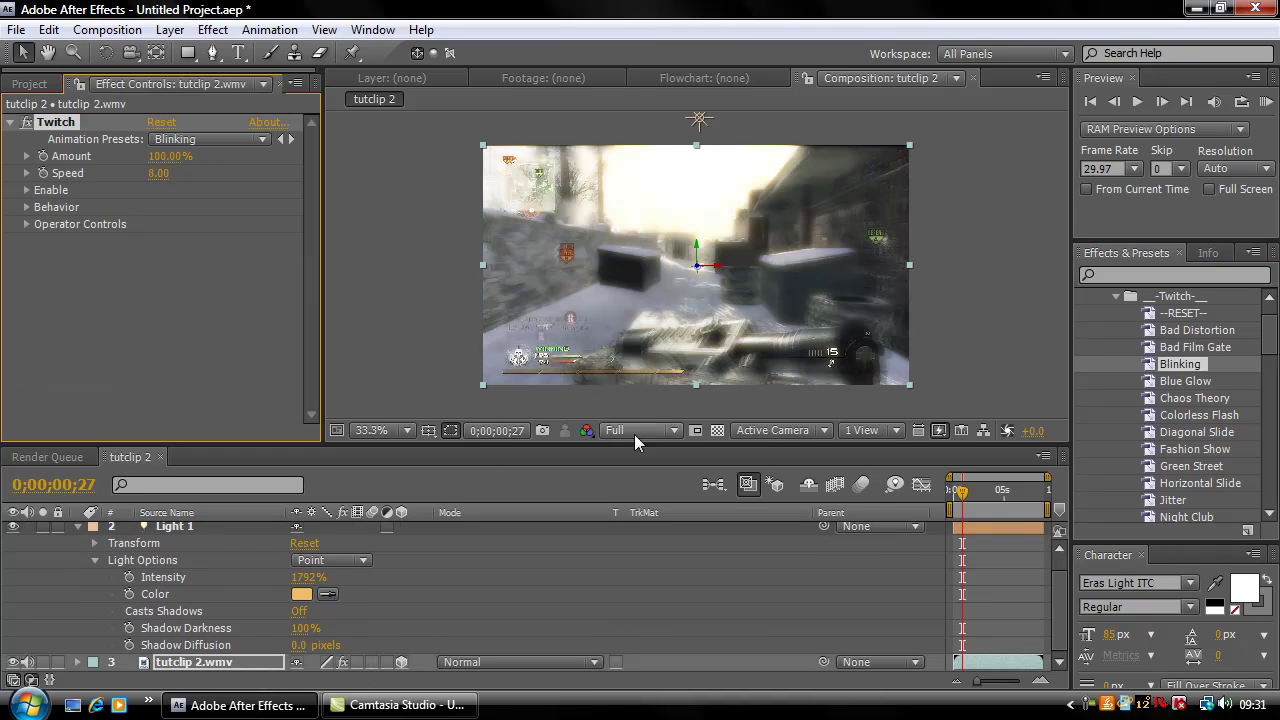
pyautogui.click(979, 495)
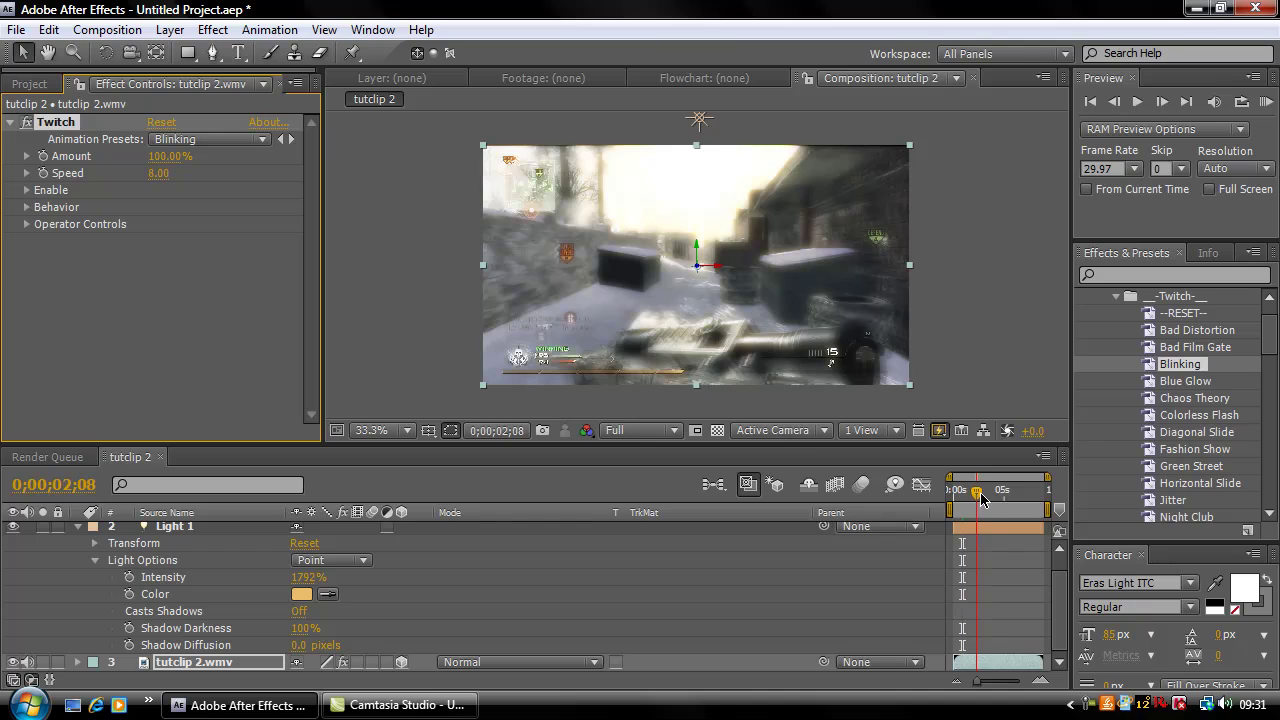
pyautogui.press('space')
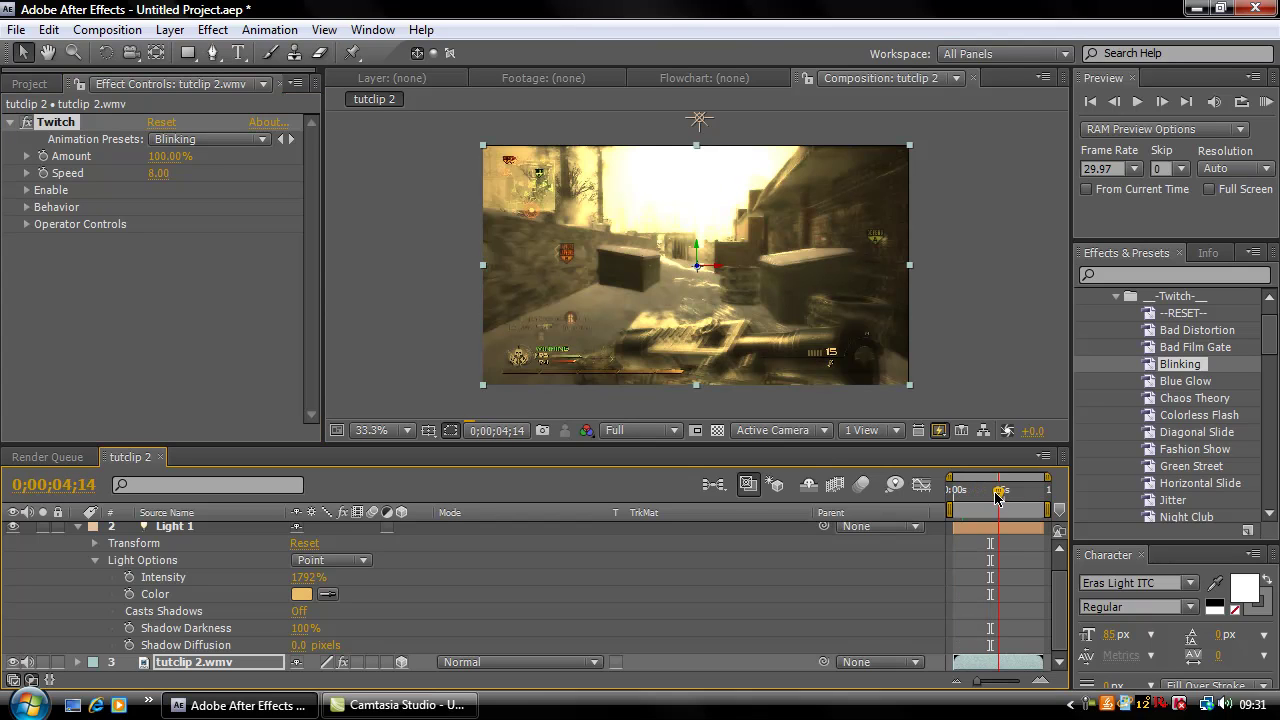
pyautogui.click(980, 495)
pyautogui.moveTo(980, 500); pyautogui.dragTo(982, 500)
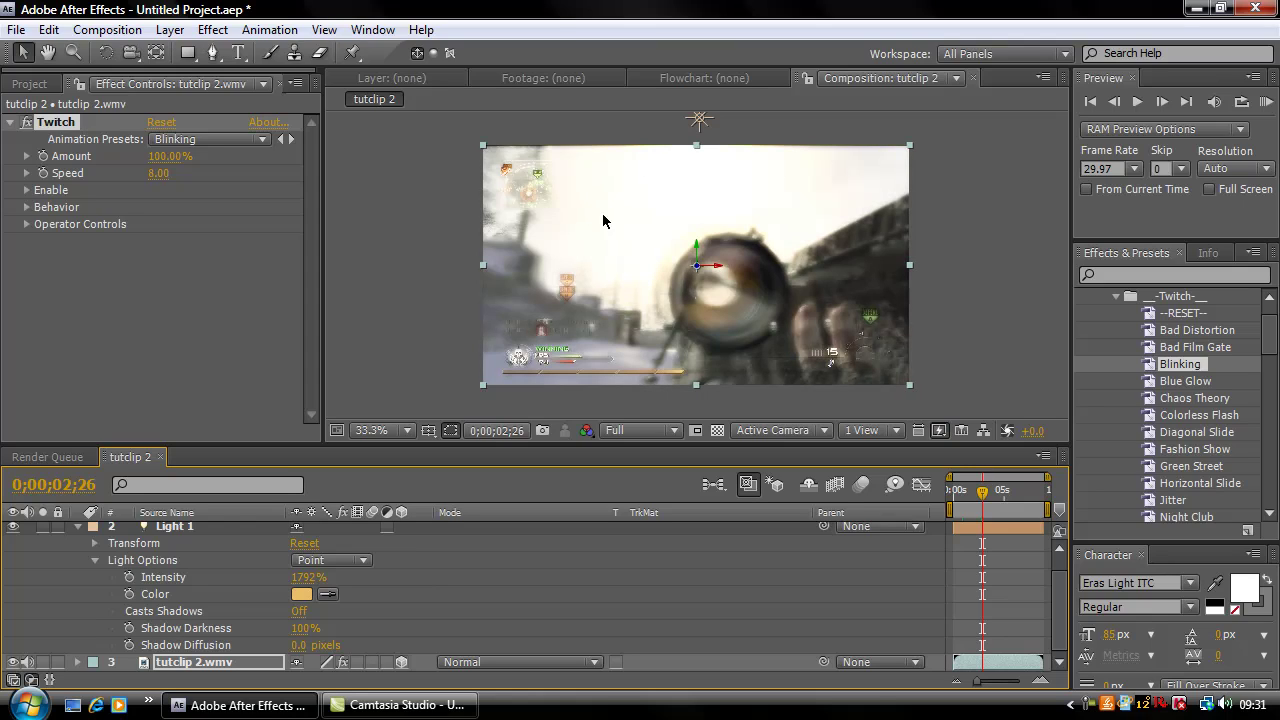